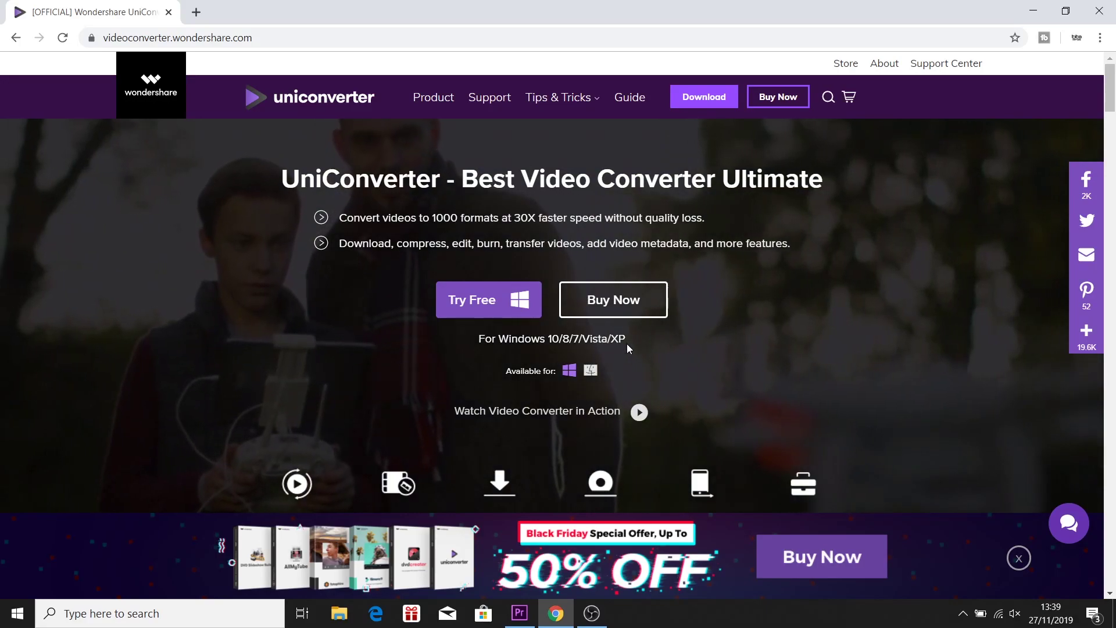
Open the UniConverter purchase page and review the prices of the individual licence plans
scroll(636, 343, down, 2)
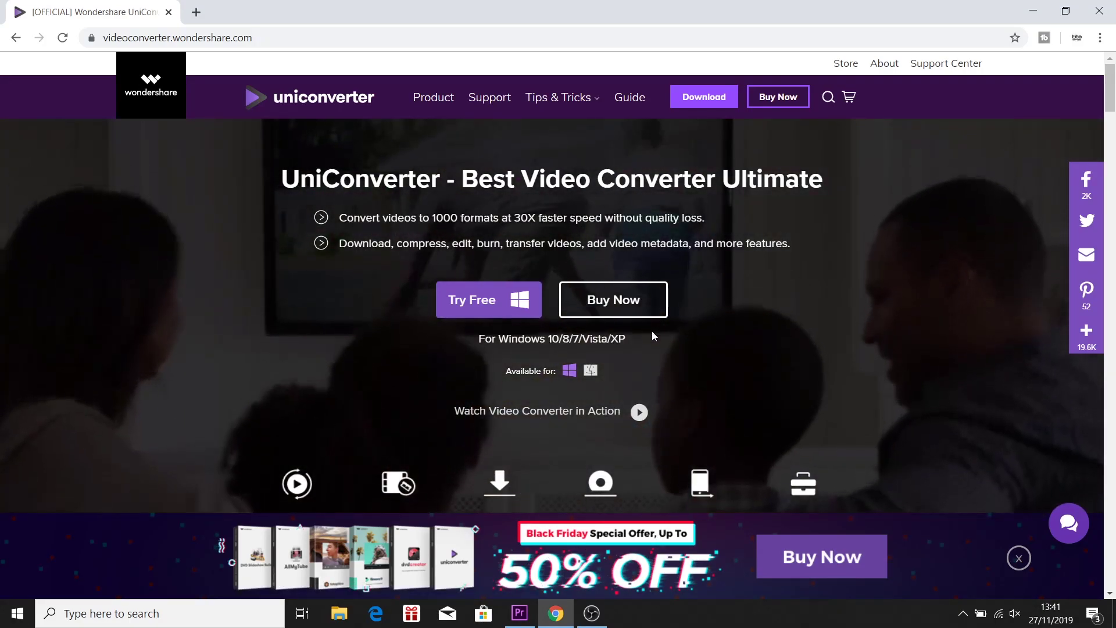
click(622, 303)
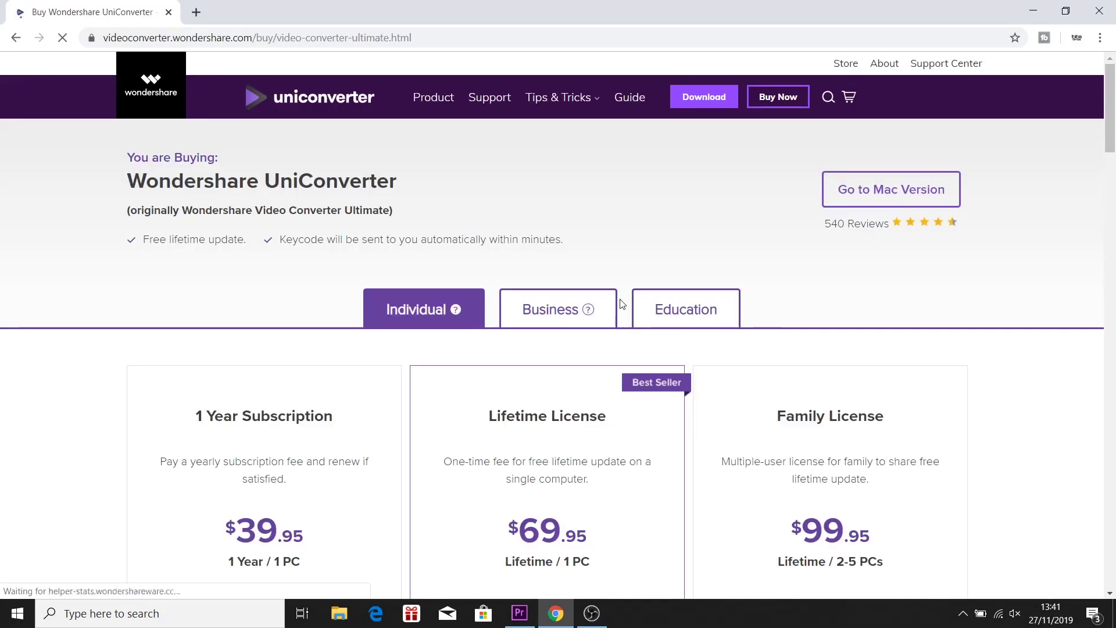
scroll(298, 451, down, 1)
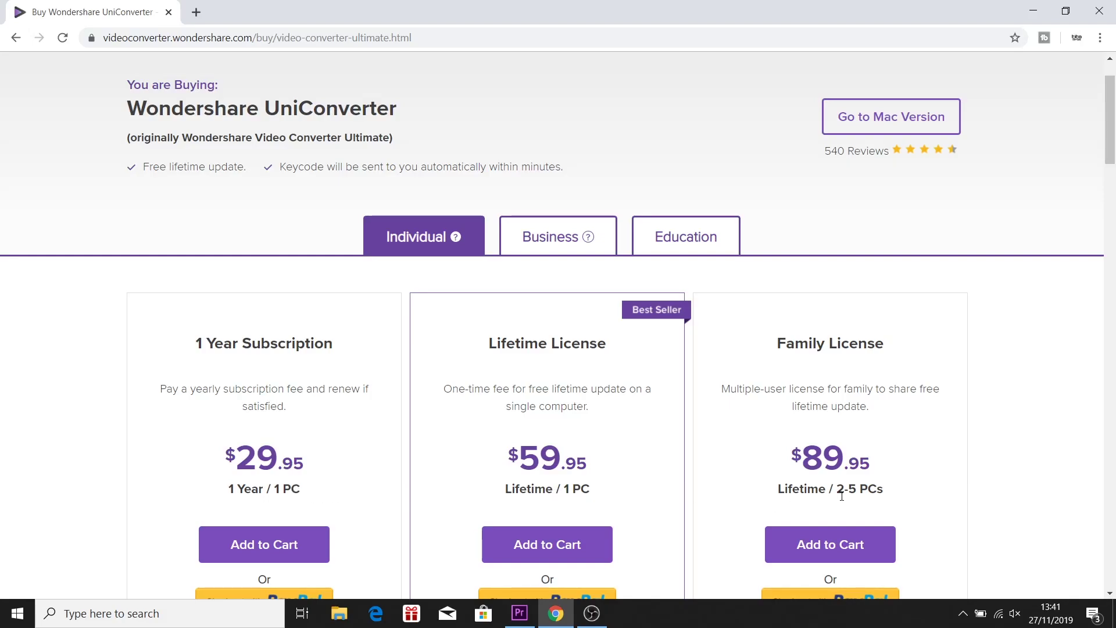
scroll(966, 495, down, 1)
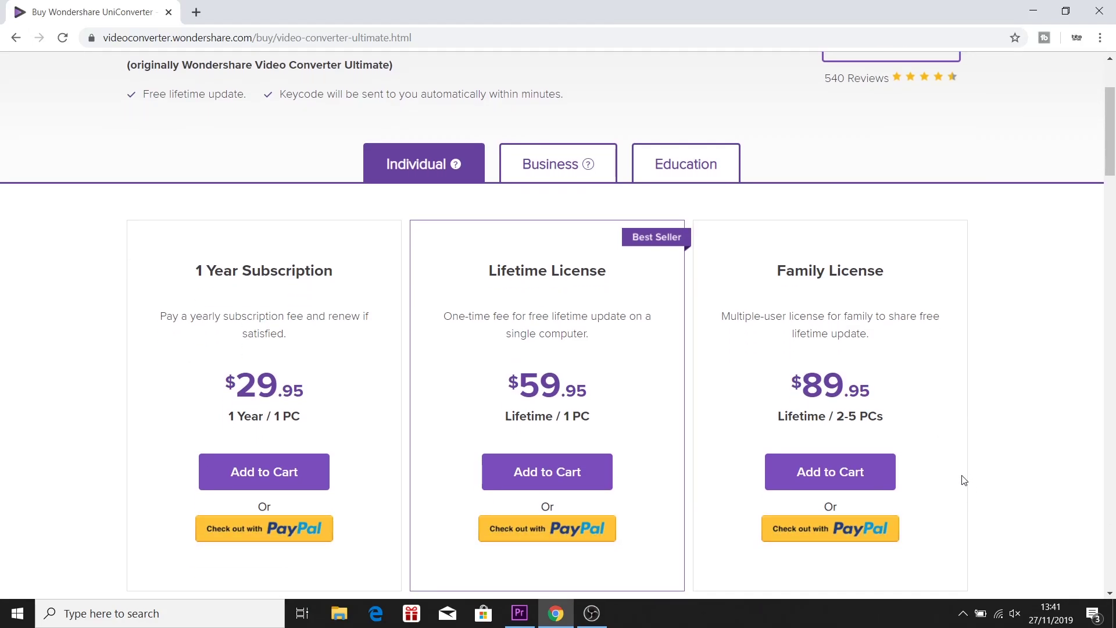
scroll(875, 289, up, 2)
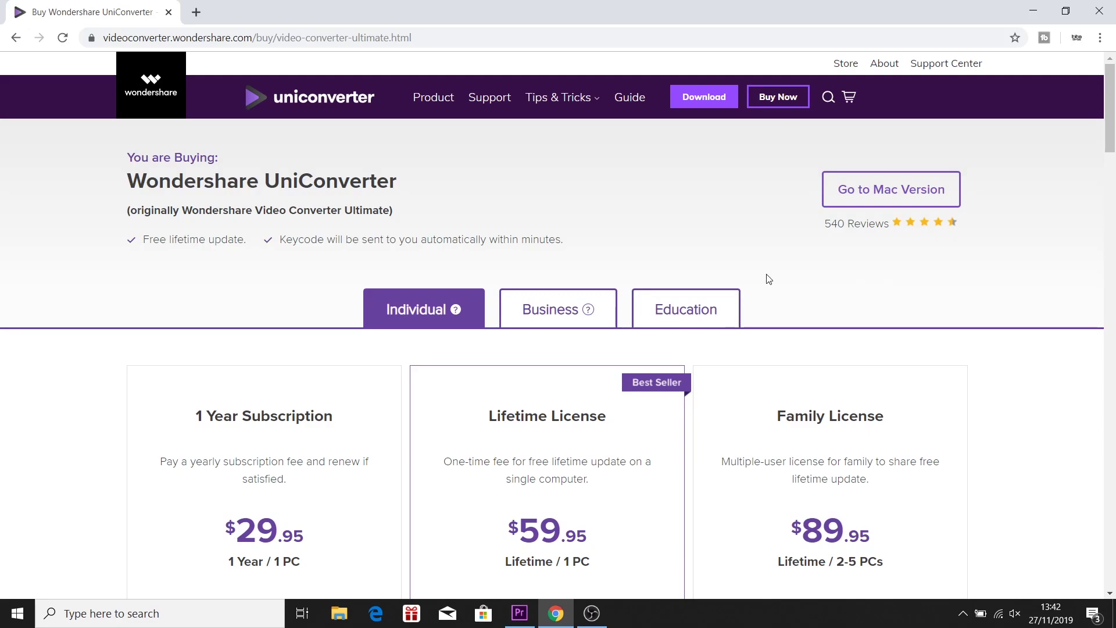
Minimize the browser and launch Wondershare UniConverter from the desktop
click(1023, 7)
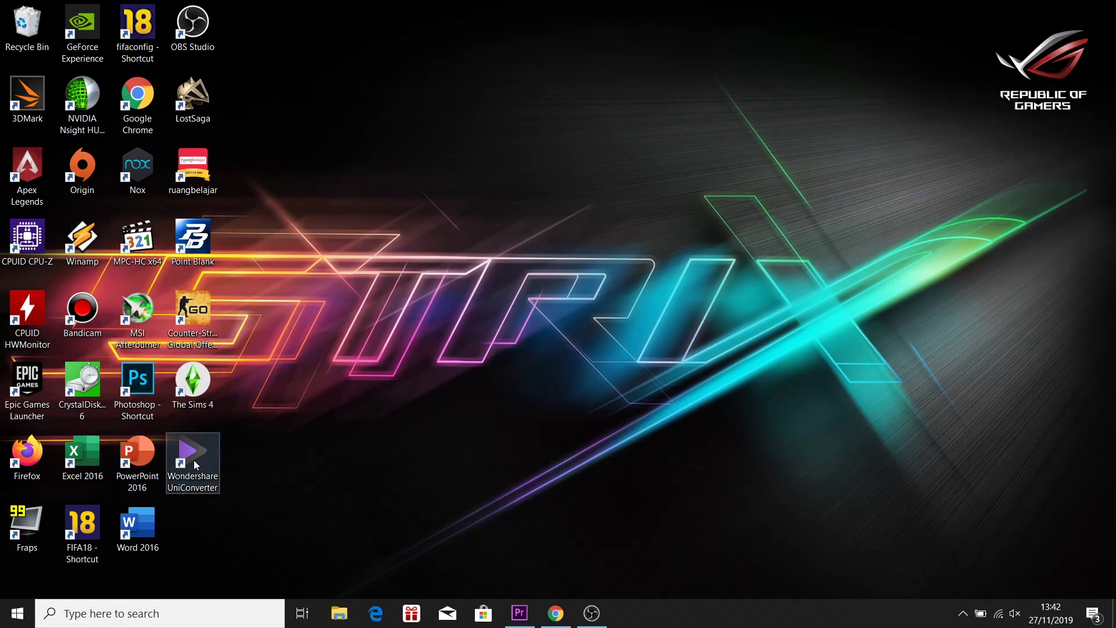
click(195, 465)
double_click(195, 465)
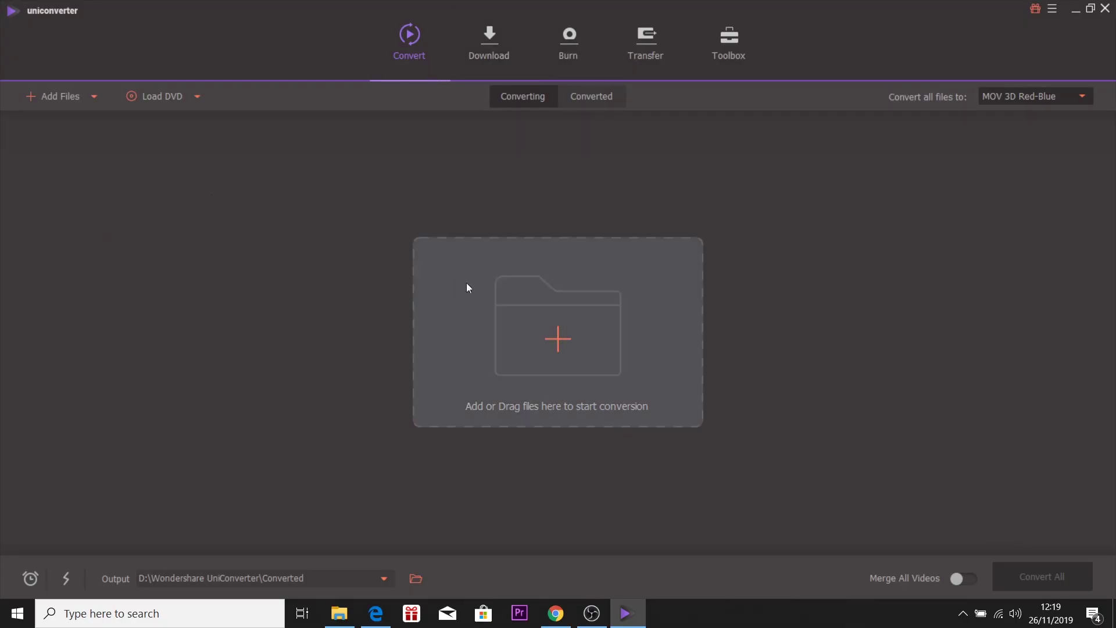
Add the video "headset nyk e8" from DATA (D:) to the conversion list
click(576, 368)
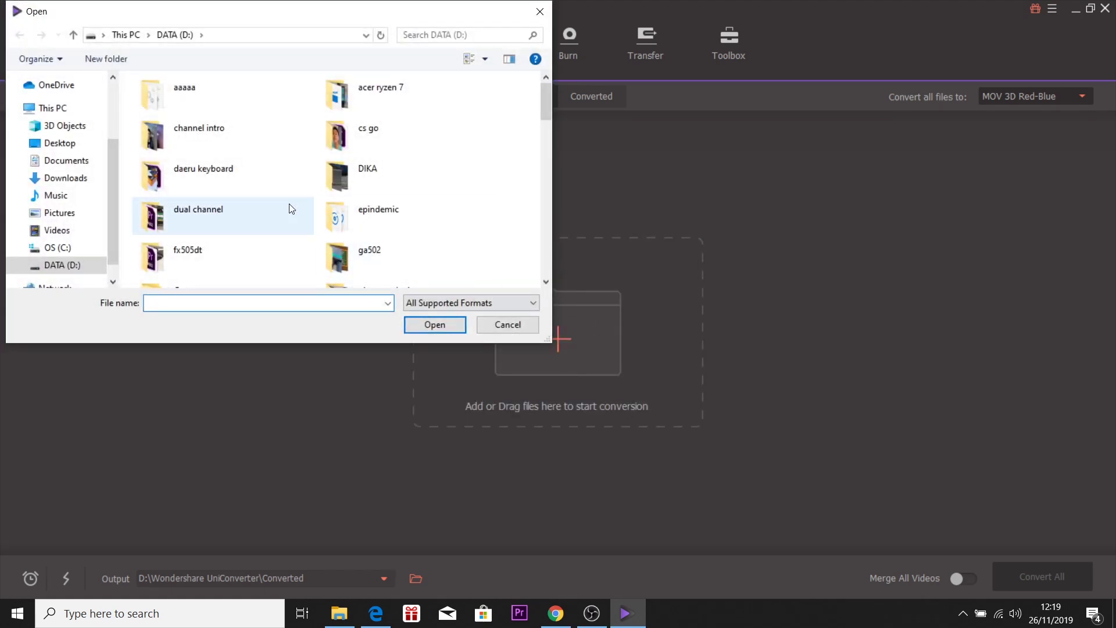
scroll(269, 214, down, 5)
scroll(269, 214, down, 7)
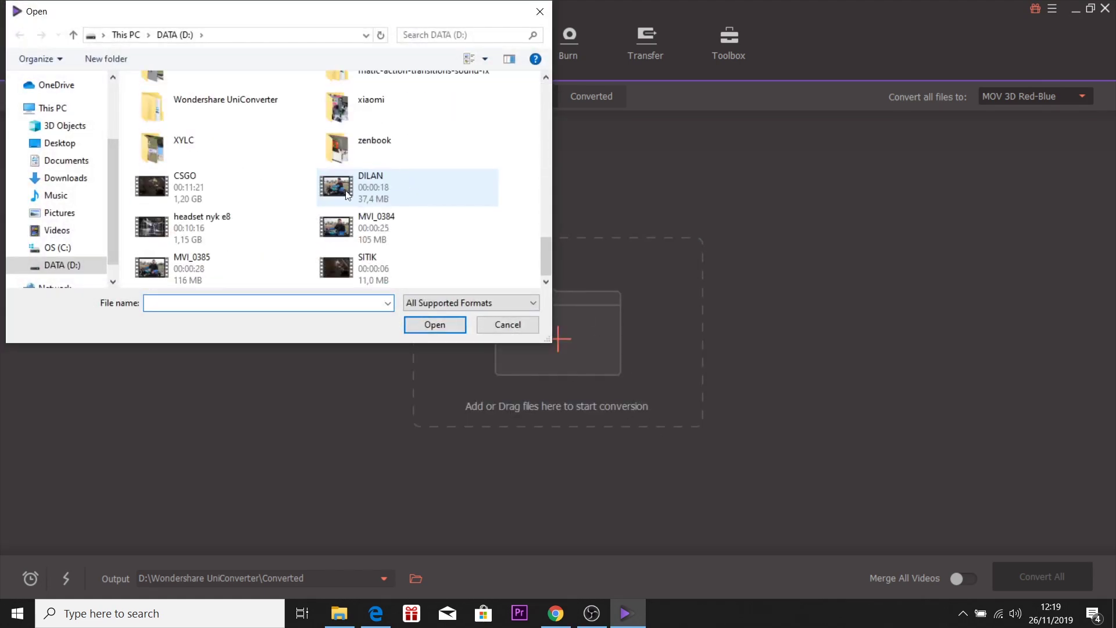
click(193, 228)
click(435, 324)
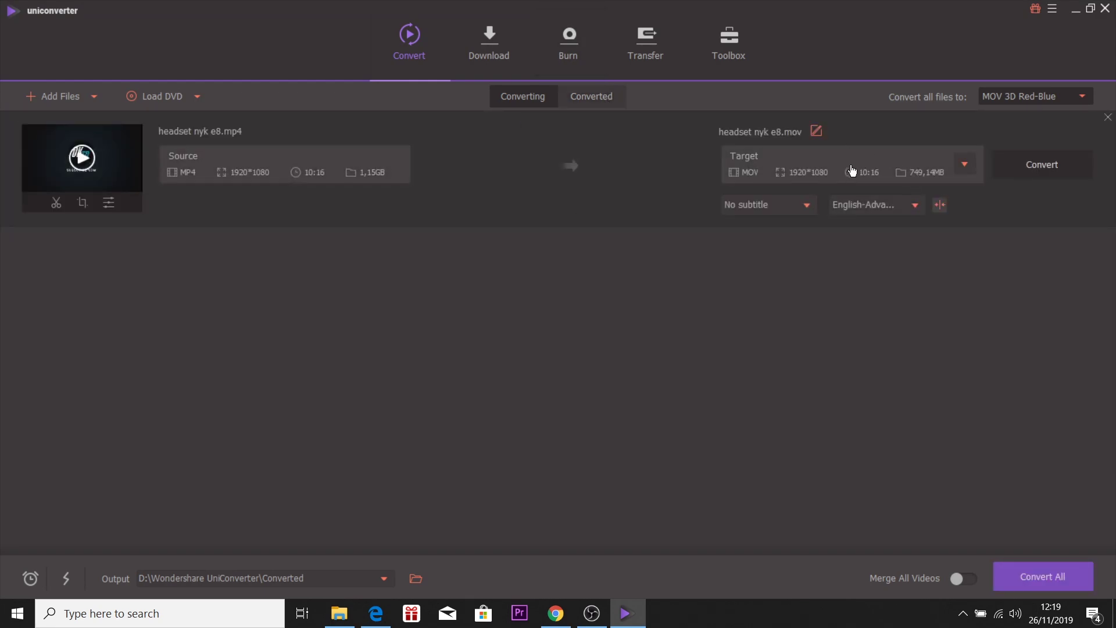
Set the video's target format to HEVC MP4 at HD 1080P and convert it
click(965, 166)
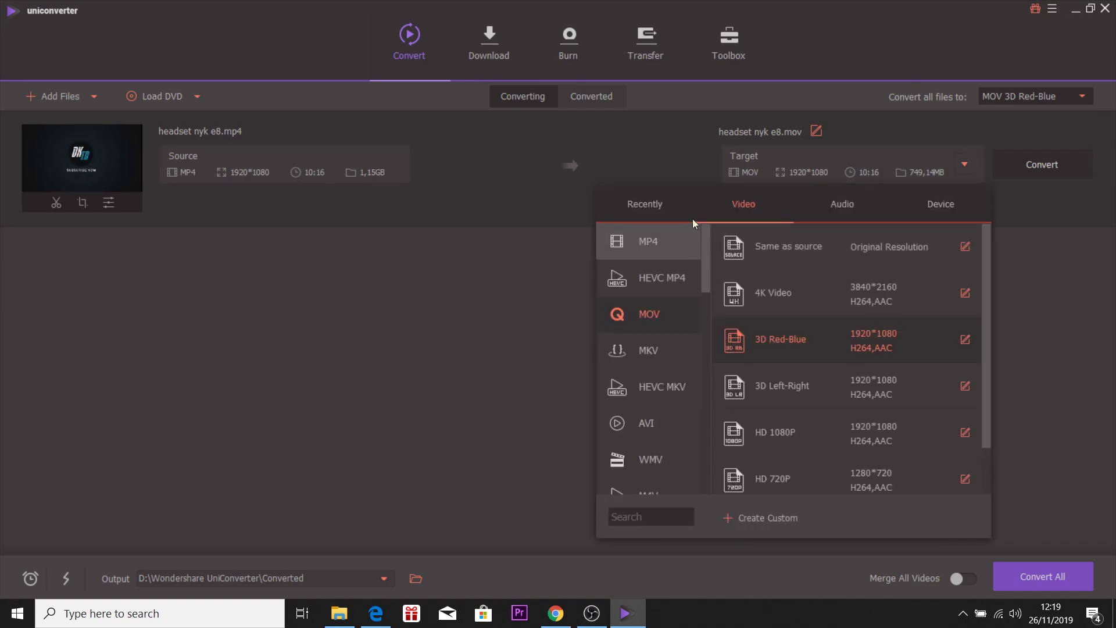
click(676, 200)
click(713, 218)
click(657, 247)
scroll(836, 286, down, 3)
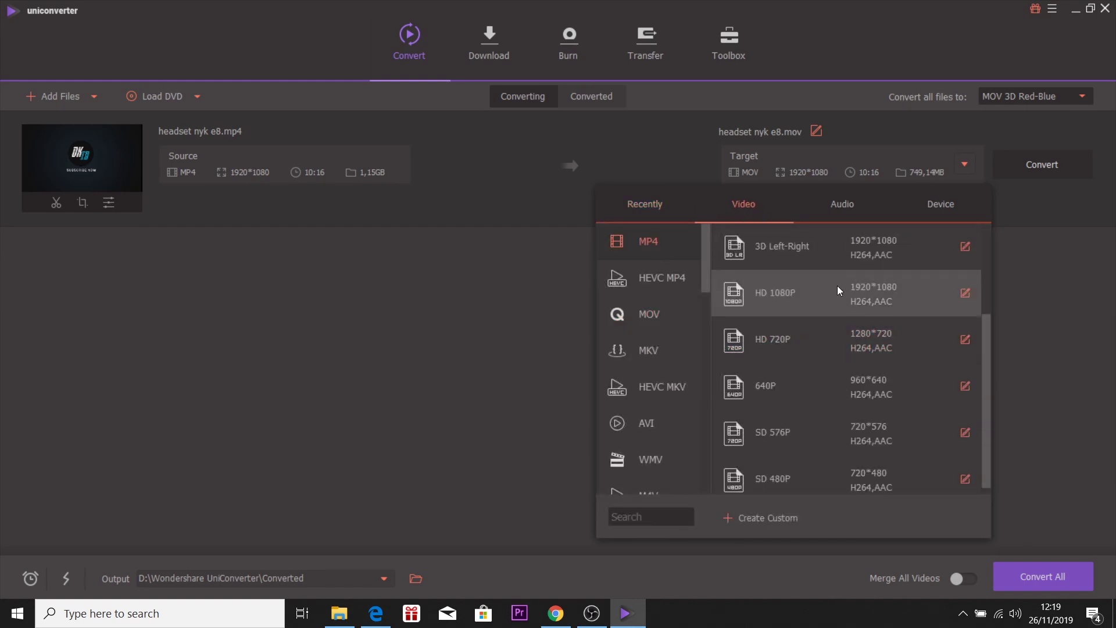
scroll(837, 281, down, 1)
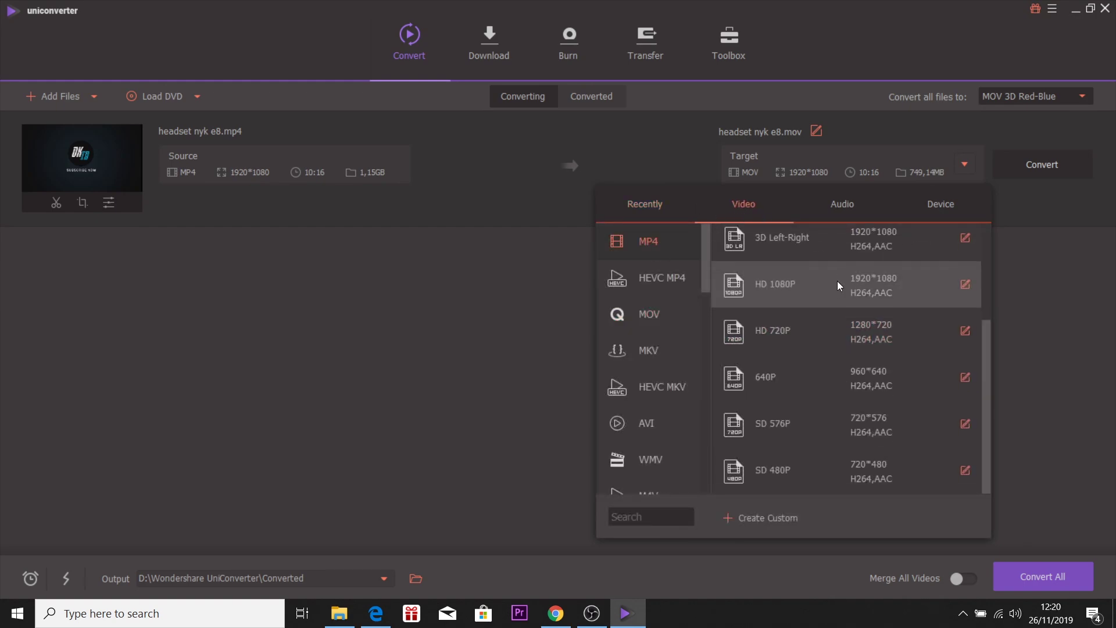
scroll(837, 281, up, 5)
click(657, 285)
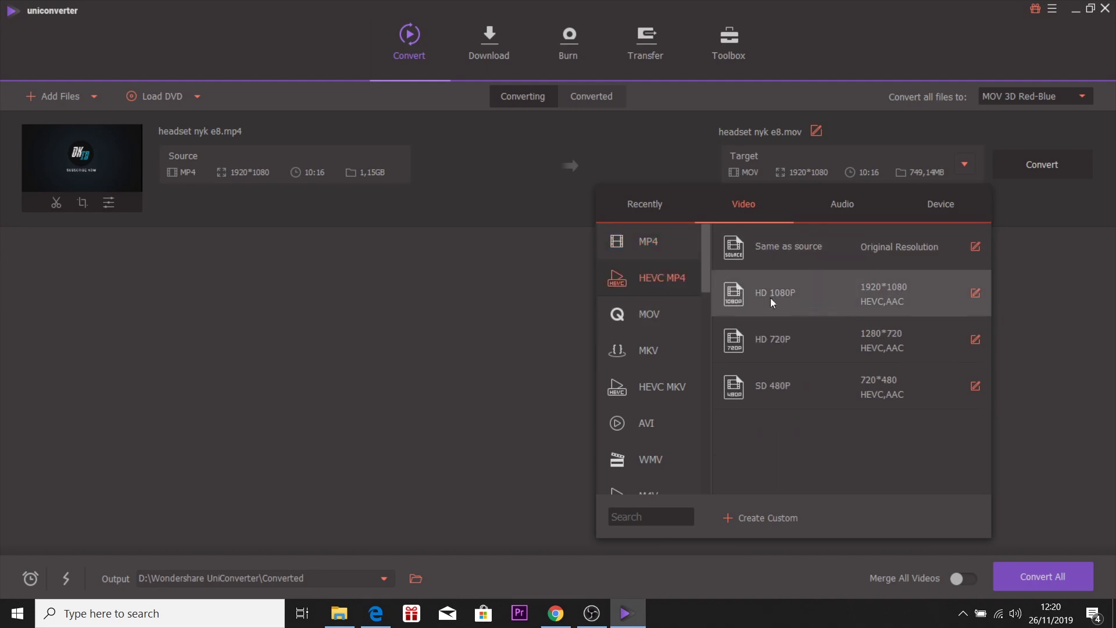
click(835, 301)
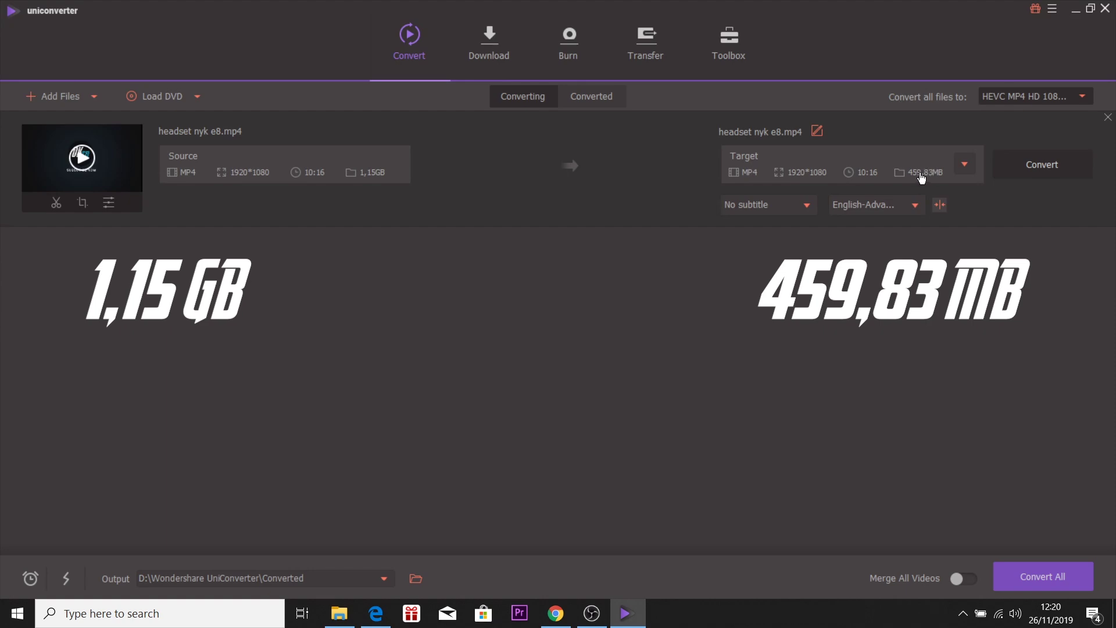
click(1053, 169)
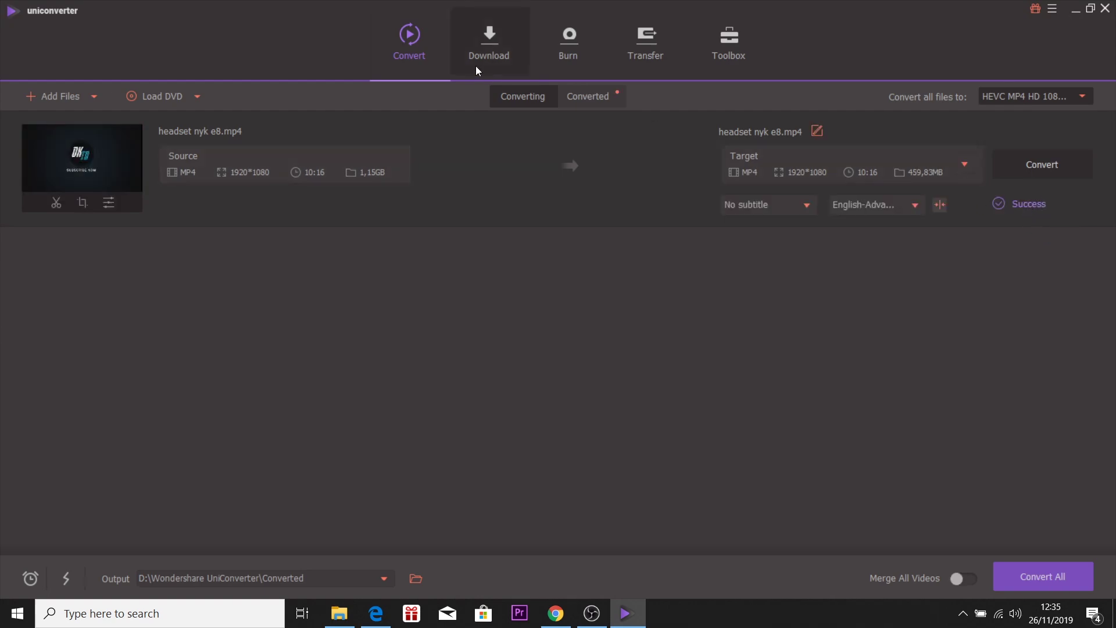
Show the converted files and open the file location of "headset nyk e8"
click(599, 95)
right_click(822, 170)
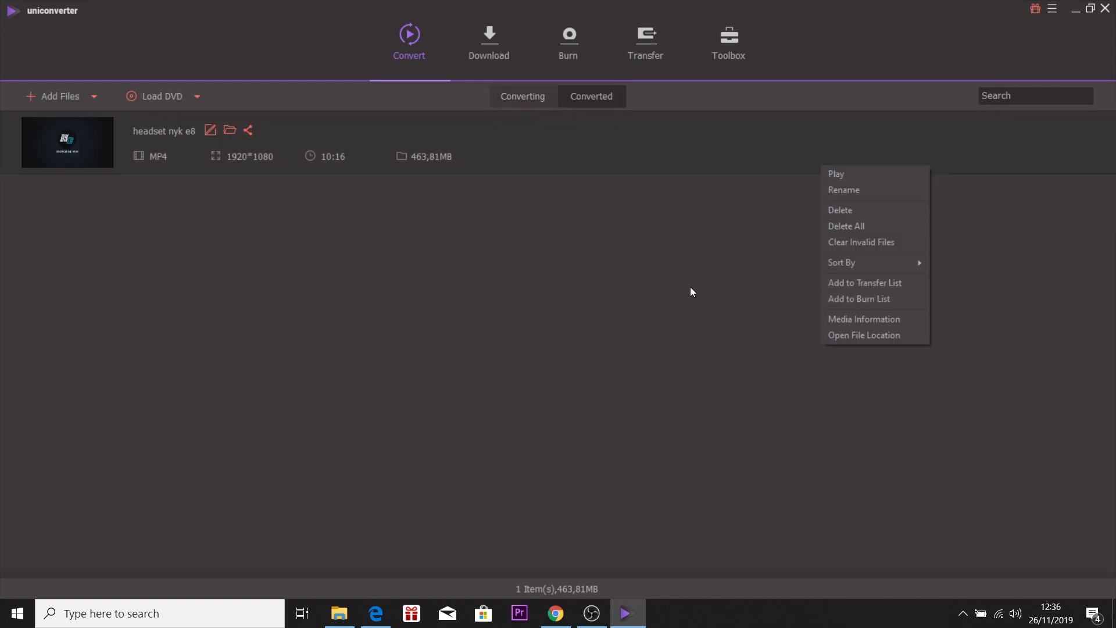
click(849, 334)
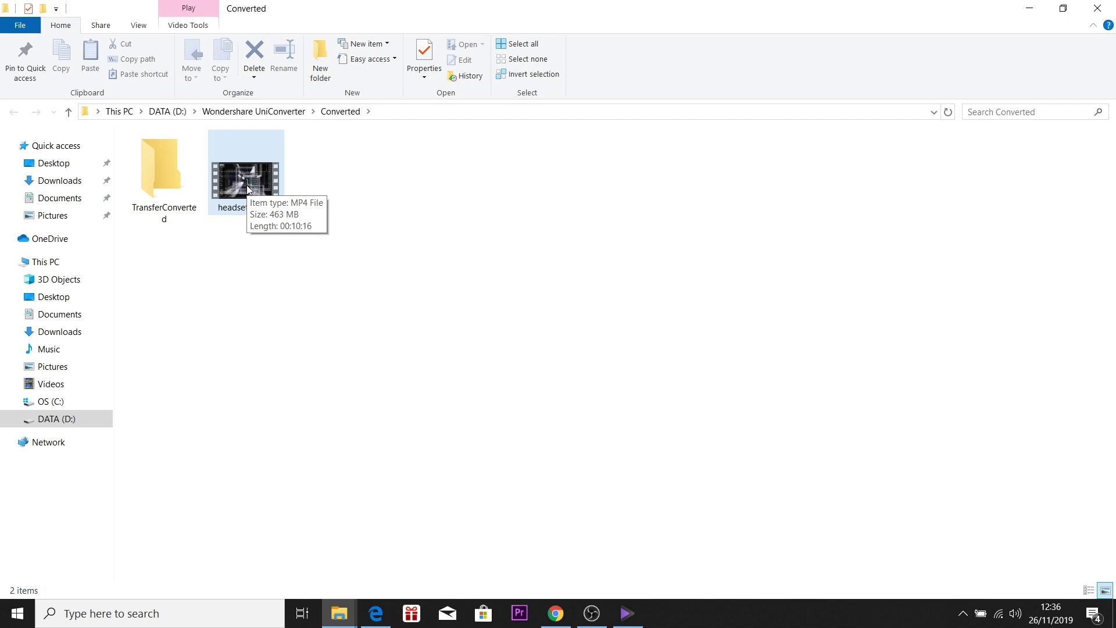
Go back to DATA (D:) and open the Converted folder inside Wondershare UniConverter
key(alt+Left)
drag(490, 389, 825, 278)
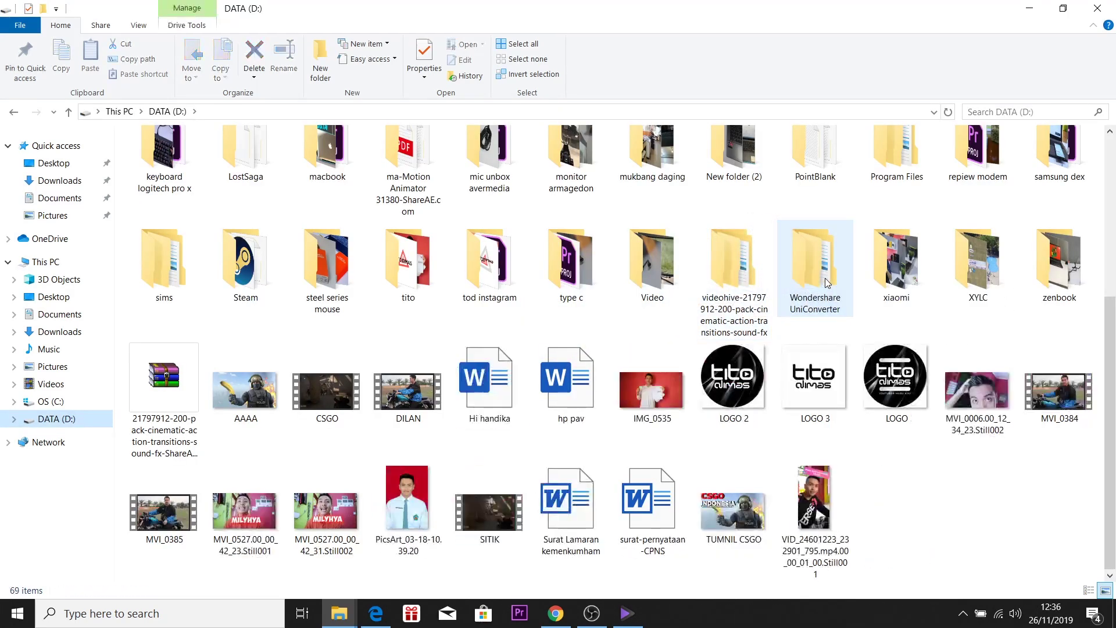
double_click(824, 278)
drag(183, 253, 242, 191)
click(245, 193)
double_click(245, 194)
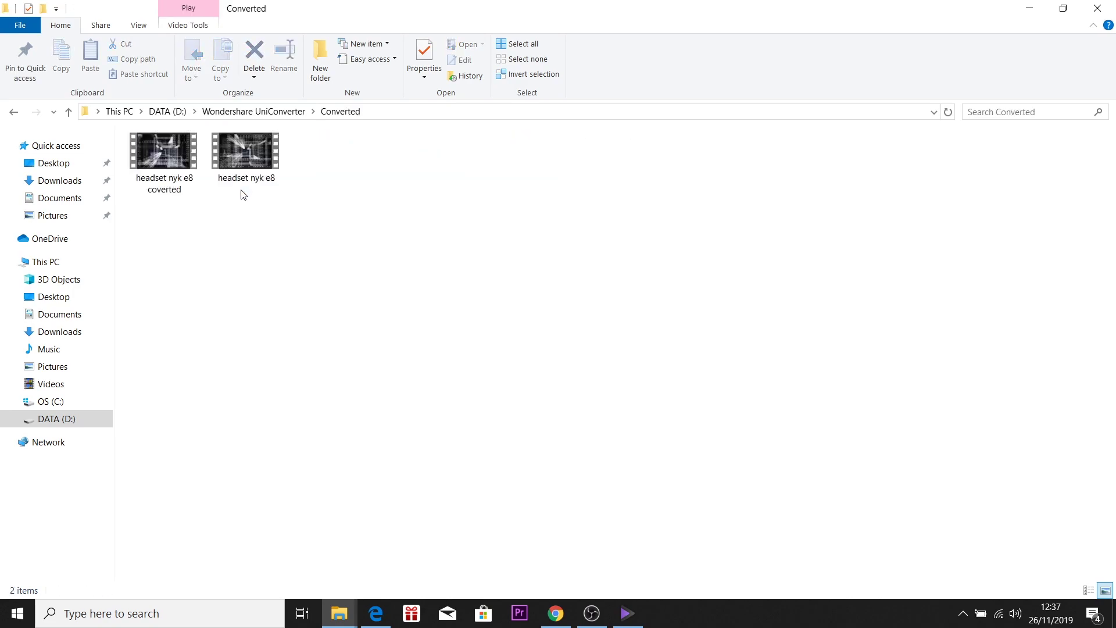
Compare the file details of "headset nyk e8 coverted" and "headset nyk e8" in the Converted folder
click(178, 178)
click(192, 274)
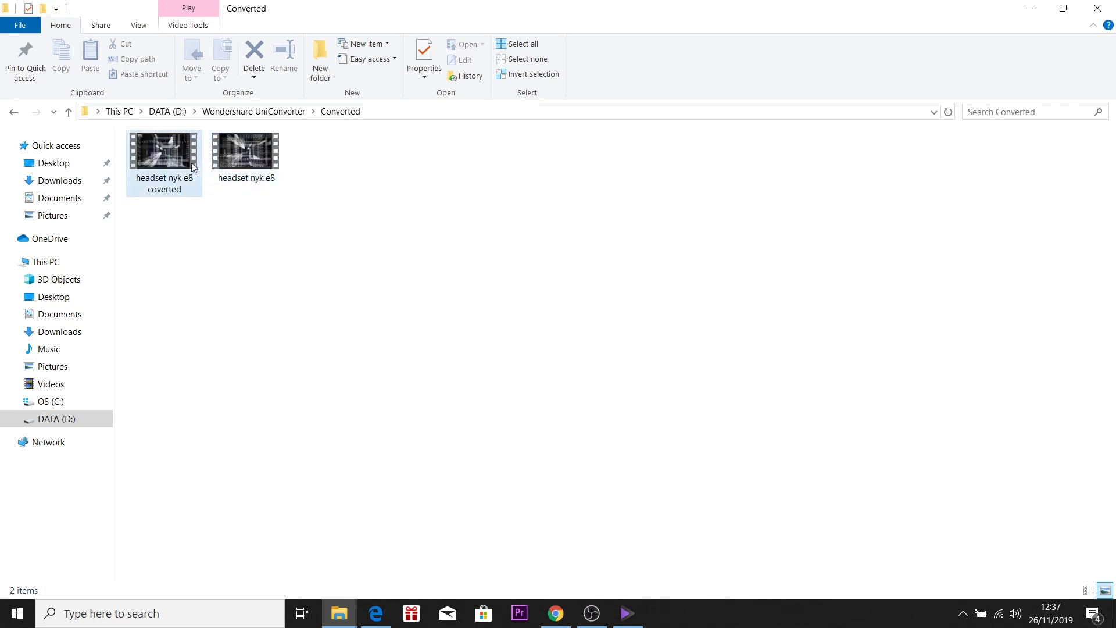
mouse_move(183, 166)
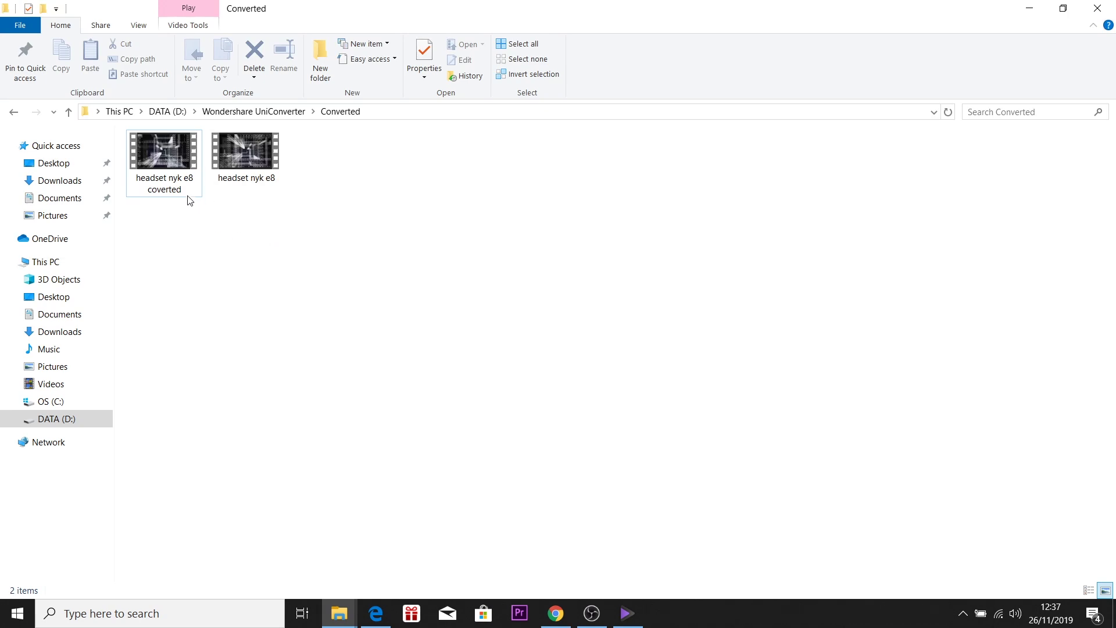
click(258, 167)
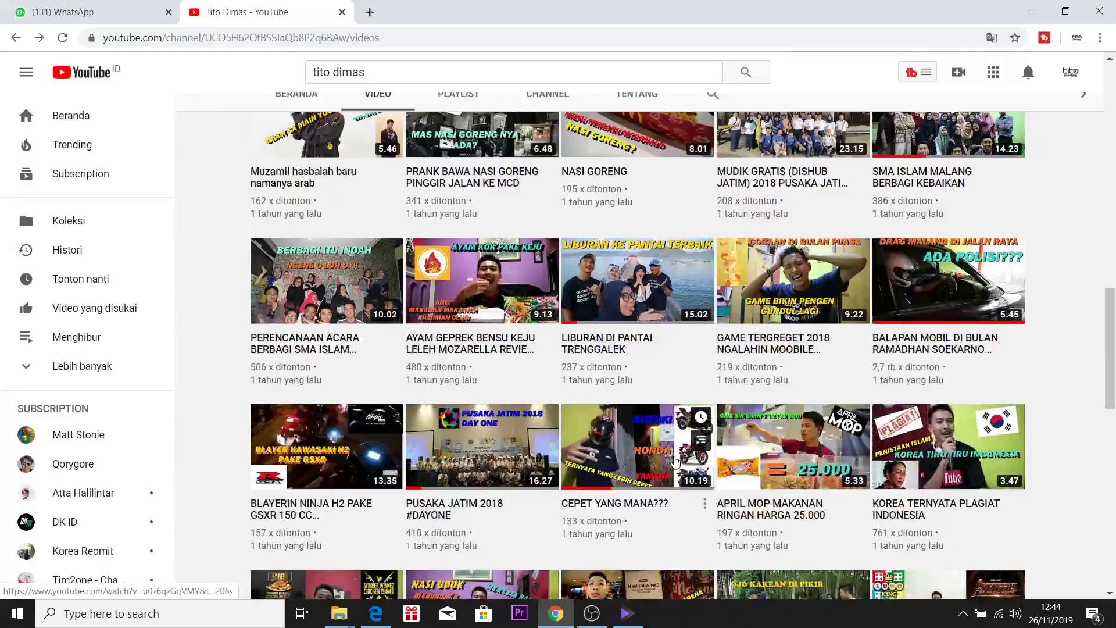
Open the YouTube video "SEPATU INDONESIA SEKELAS INTERNASIONAL DBL X ARDILES SHOES" from the channel's video list and copy its URL
scroll(753, 433, down, 6)
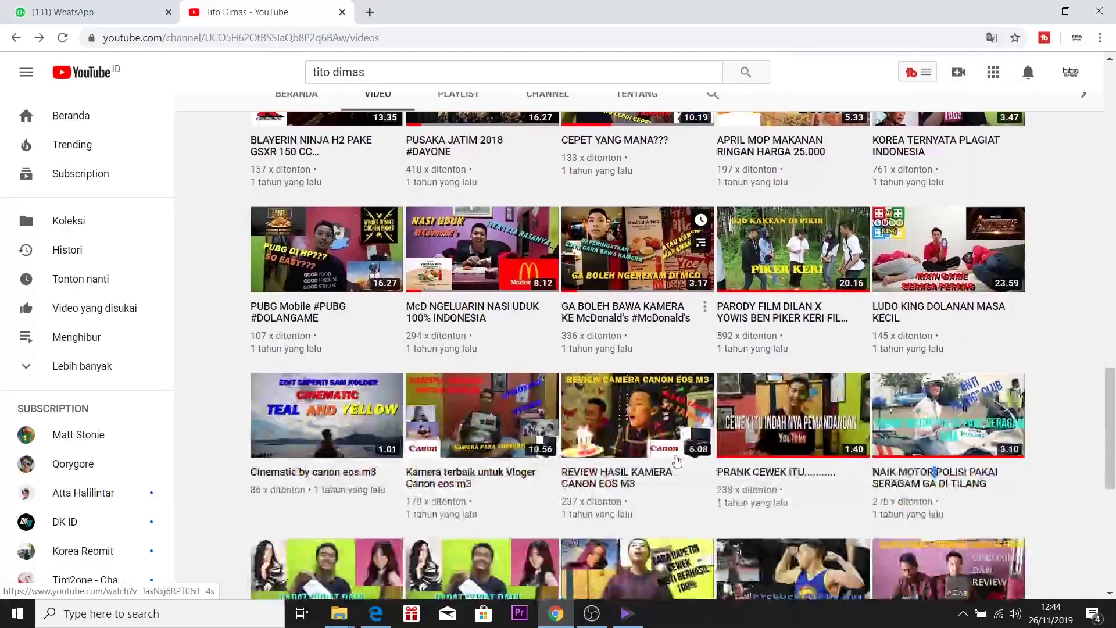
scroll(752, 433, down, 1)
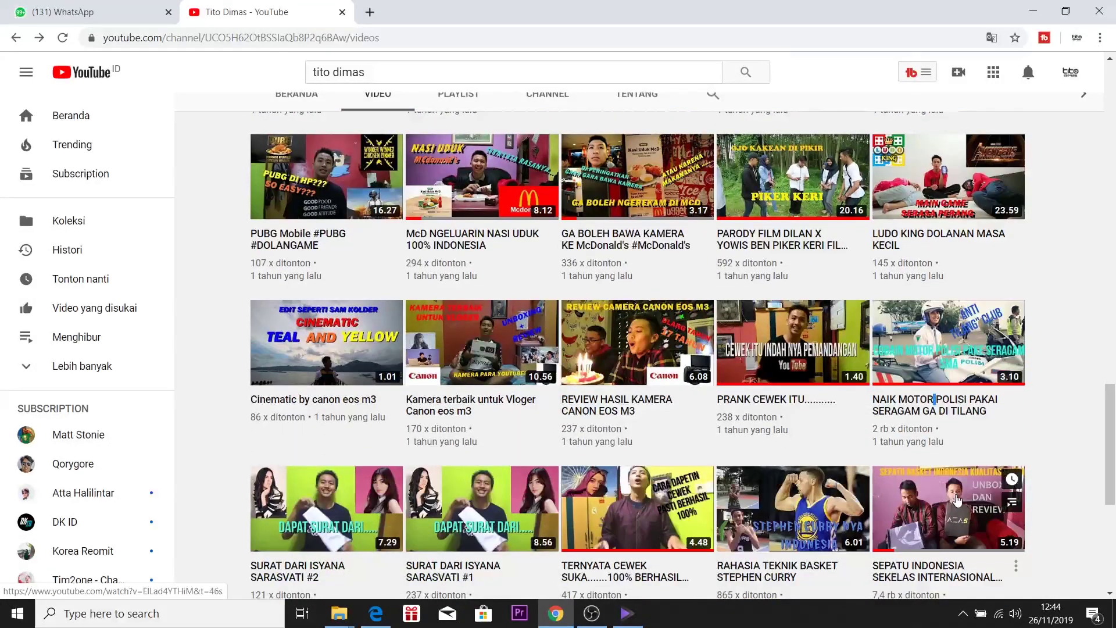
click(958, 499)
drag(303, 37, 102, 58)
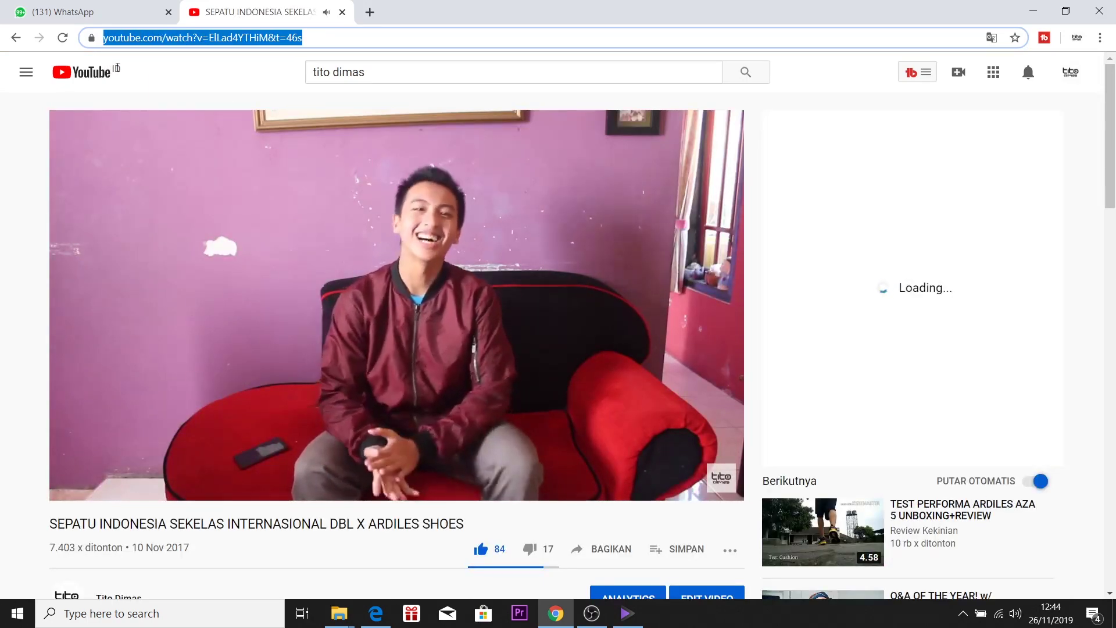
key(ctrl+c)
Switch to UniConverter, paste the copied YouTube URL and download the video as MP4 720P
key(alt+Tab)
click(37, 97)
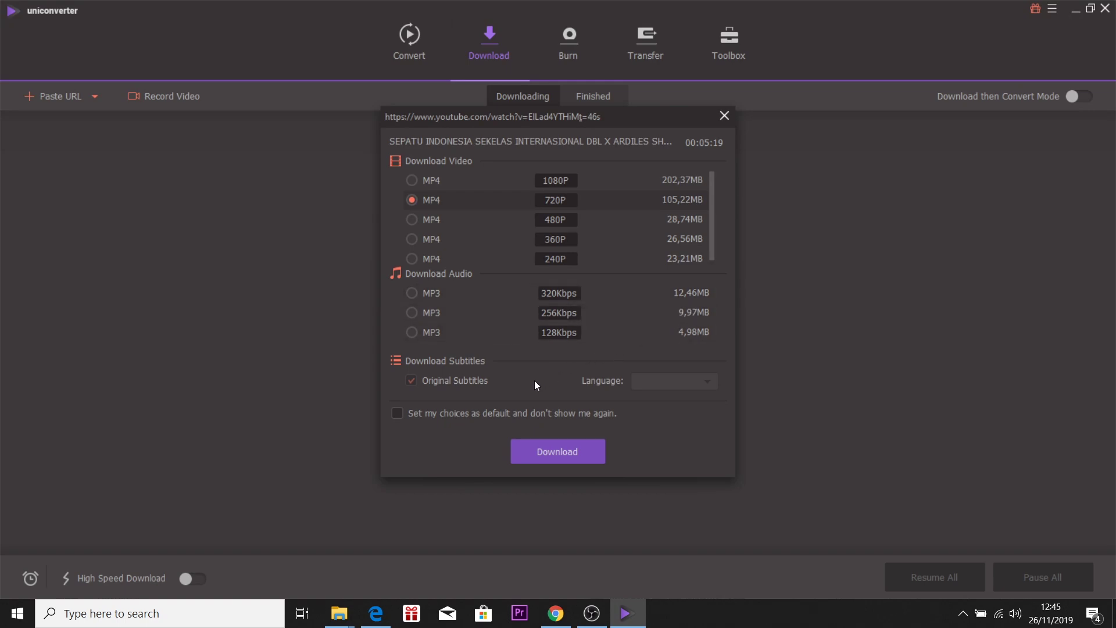
click(577, 456)
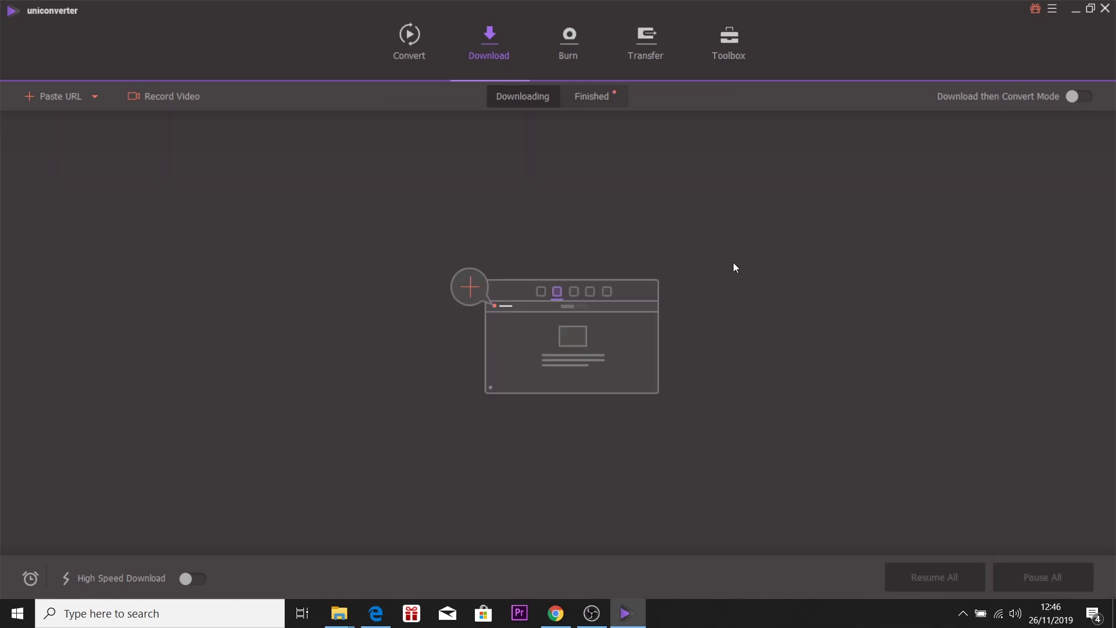
Show the finished downloads, open the downloaded shoe video's file location and go up to the Wondershare UniConverter folder
click(587, 94)
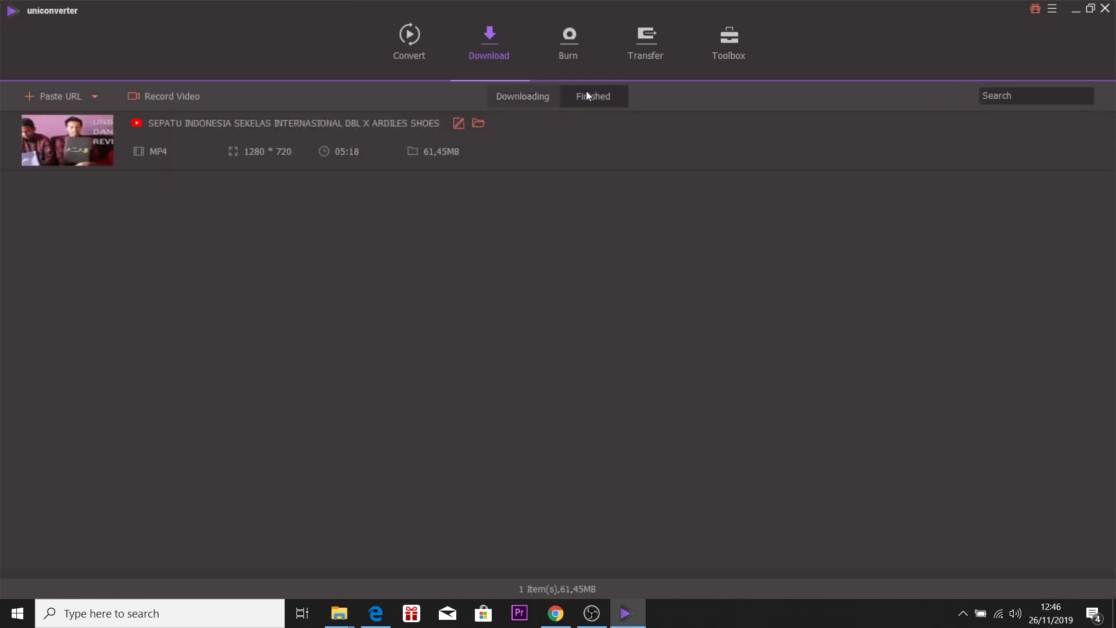
mouse_move(555, 146)
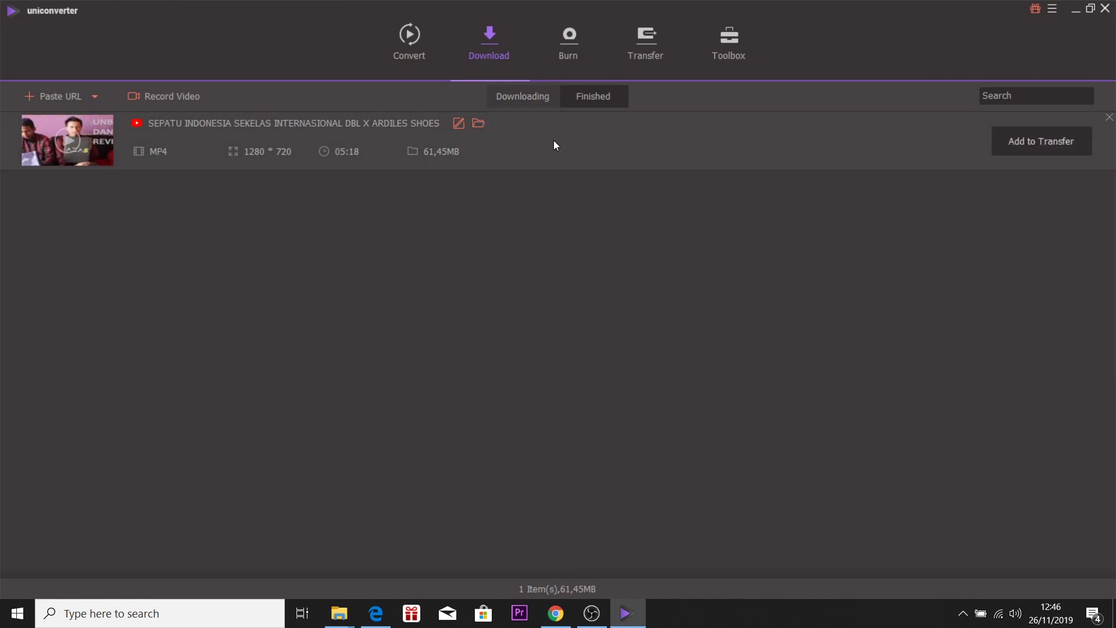
right_click(916, 137)
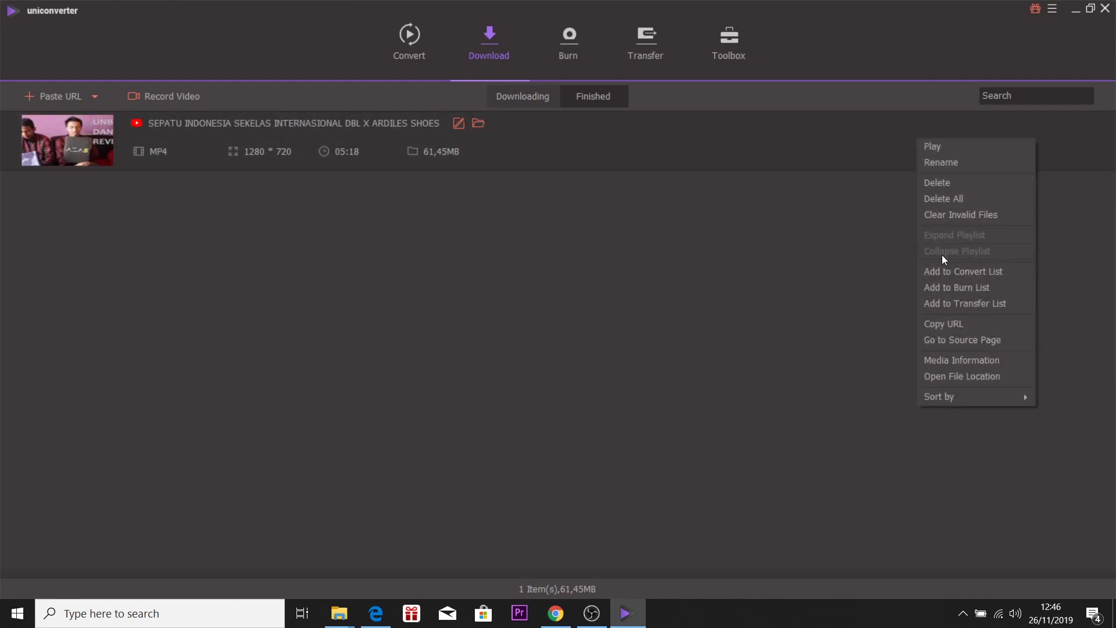
click(958, 379)
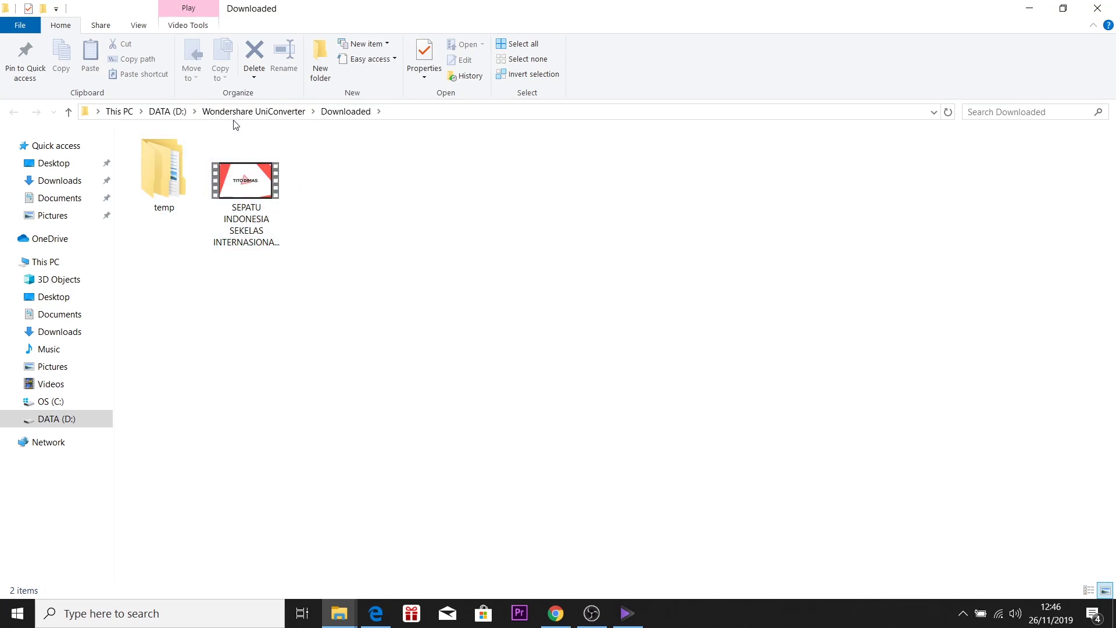
click(252, 112)
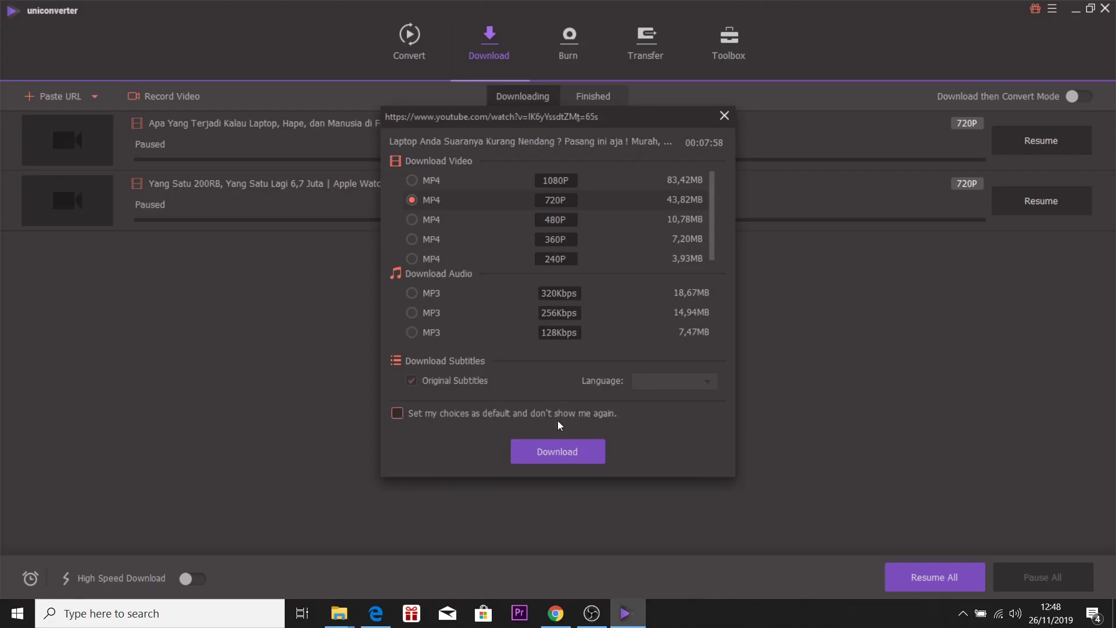
Add the "Laptop Anda Suaranya Kurang Nendang ?" video as an MP4 720P download and resume all three paused downloads
click(575, 448)
click(1041, 260)
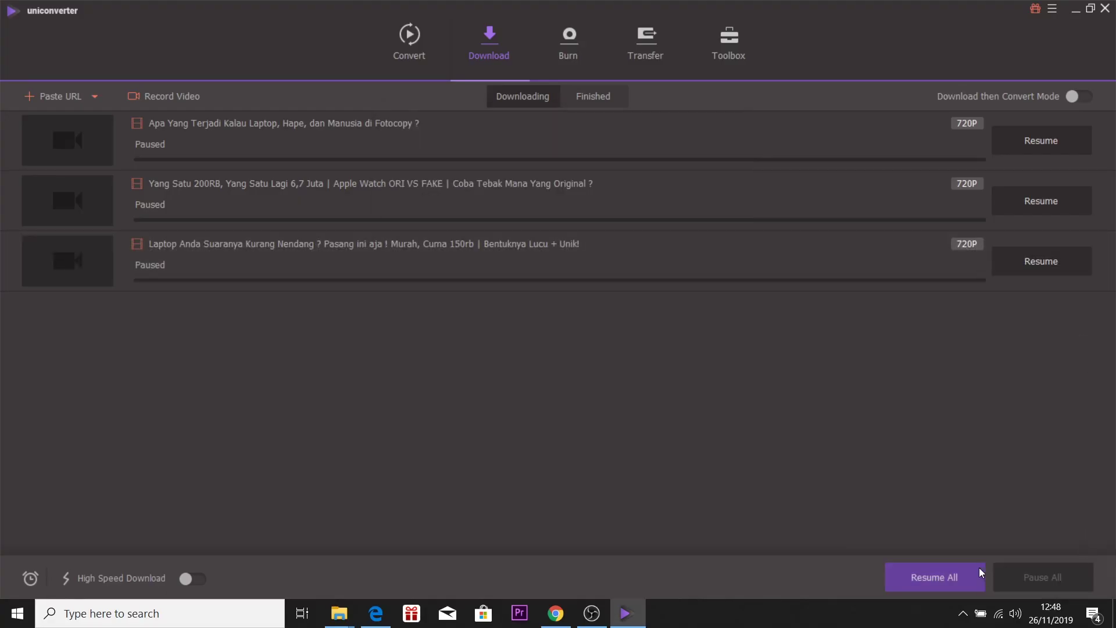
click(955, 579)
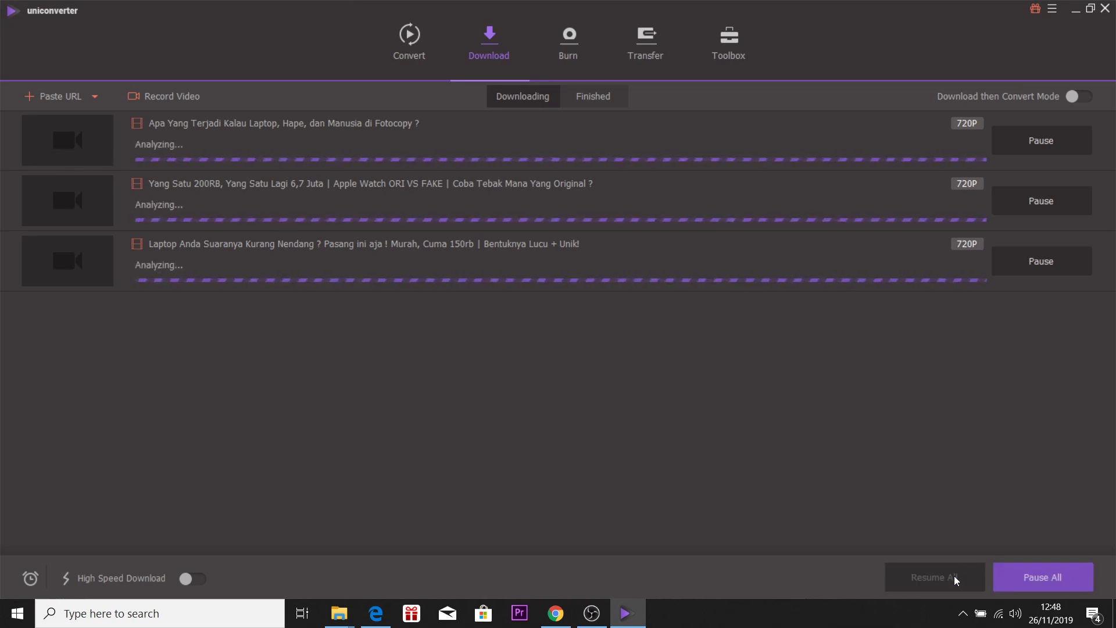
Pause all three YouTube downloads and resume them
click(1010, 580)
click(932, 589)
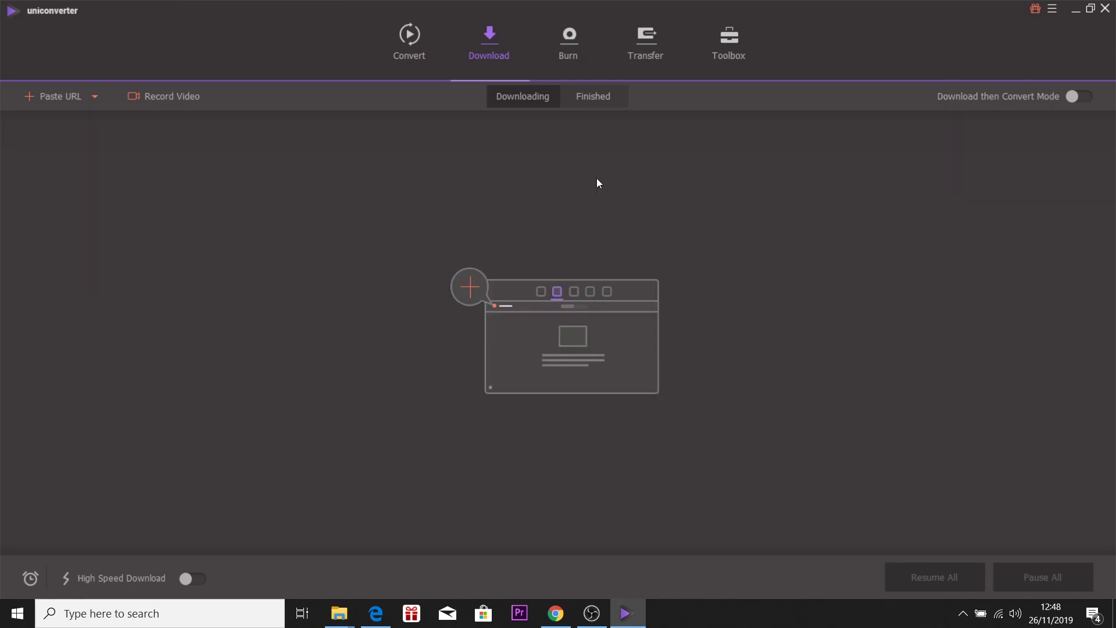
Look at the DVD burning section and the section for transferring files to devices
click(581, 45)
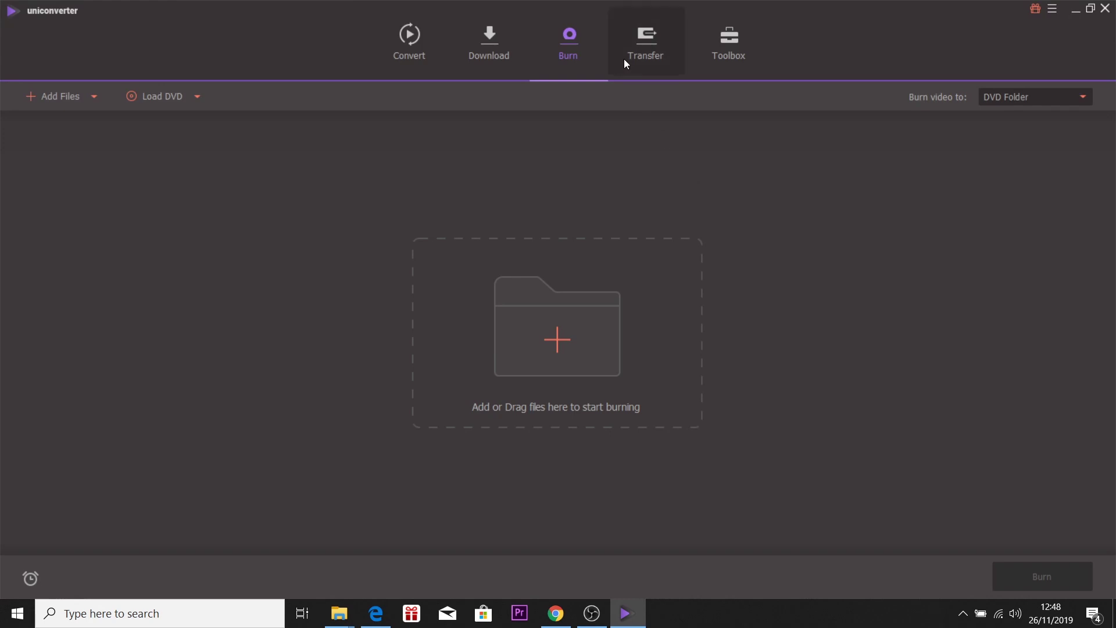
click(662, 58)
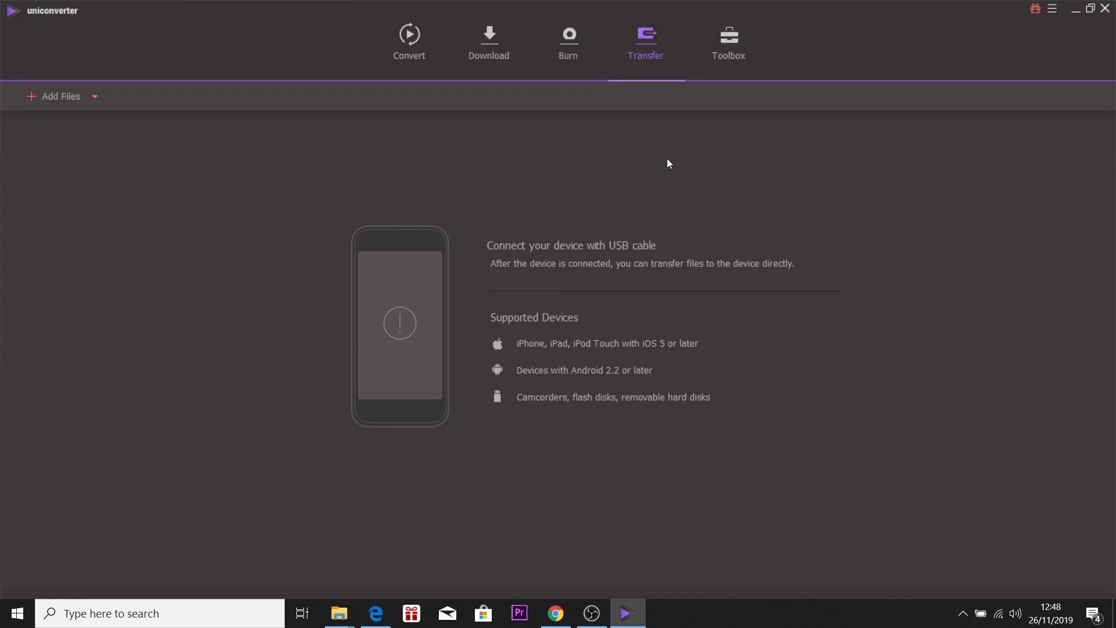
Launch the Screen Recorder tool and shrink its capture area to 840 × 540 around the YouTube video player
click(743, 49)
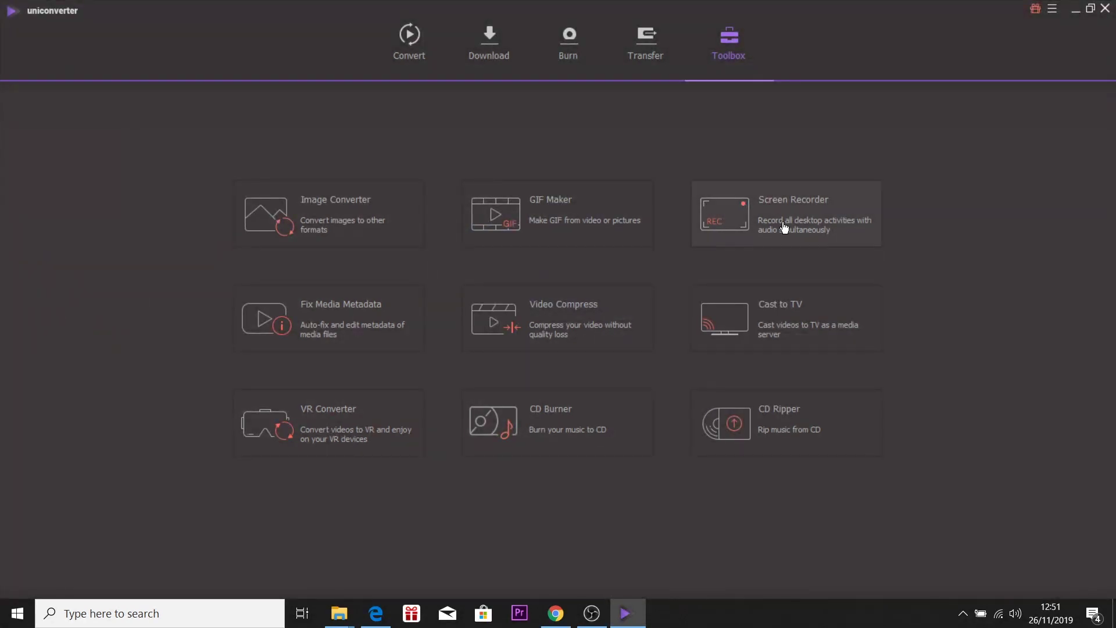
click(783, 229)
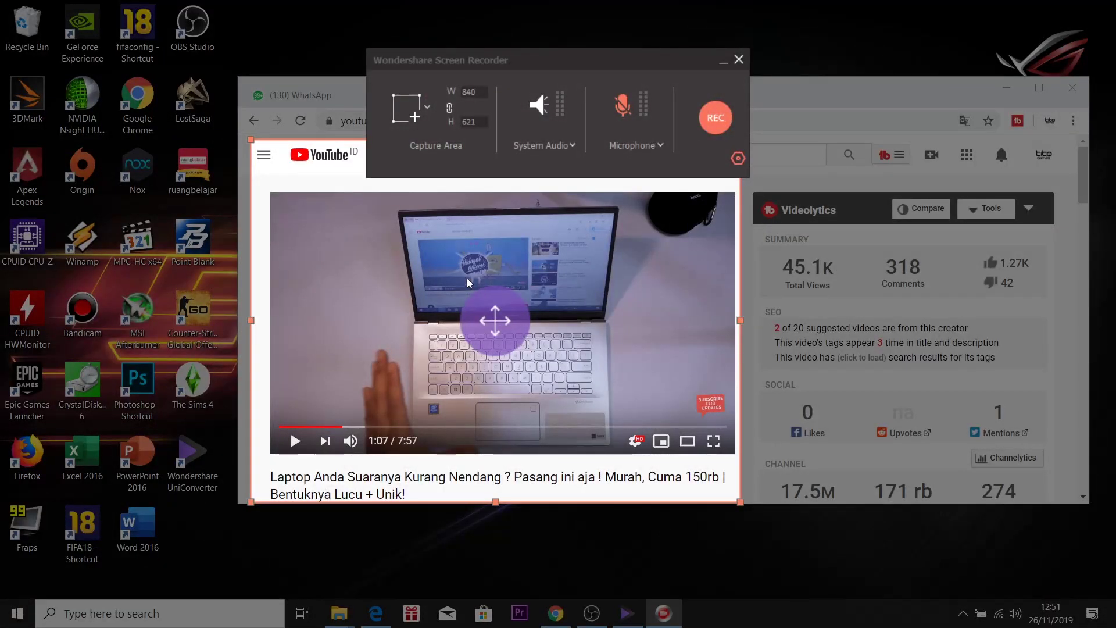
drag(554, 58, 847, 18)
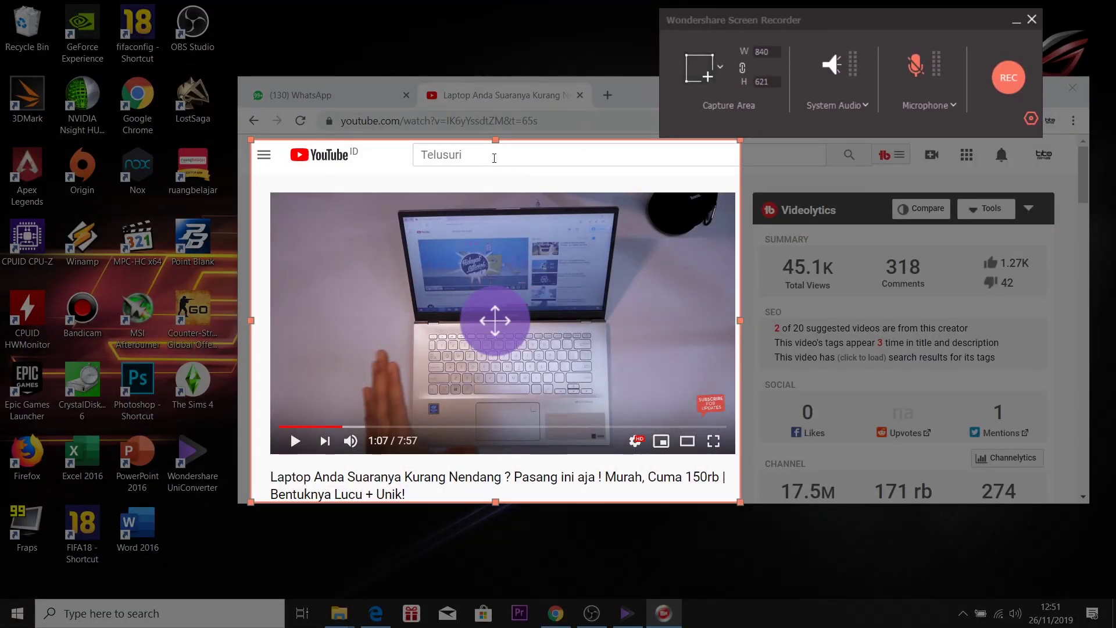
drag(495, 140, 493, 187)
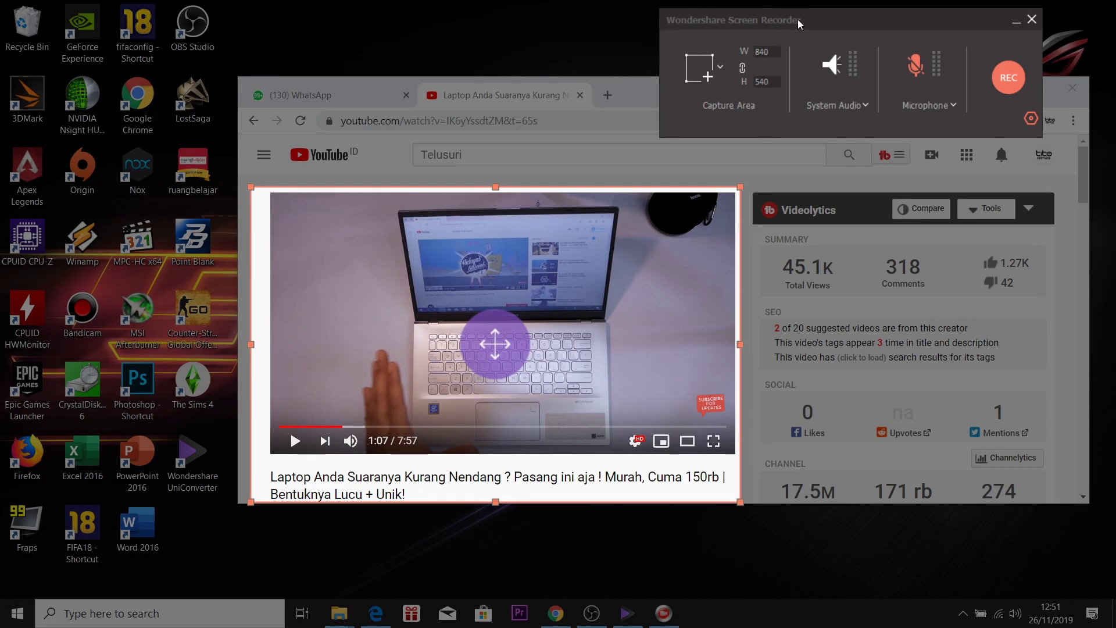
drag(798, 23, 705, 82)
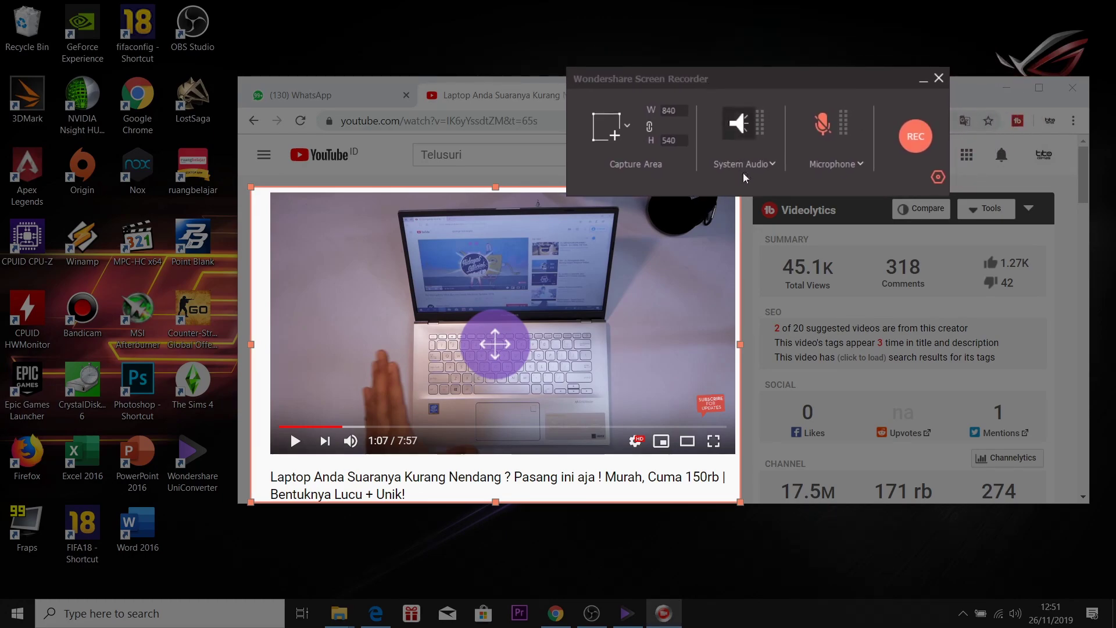
Check the available system audio and microphone sources for the screen recording
click(761, 166)
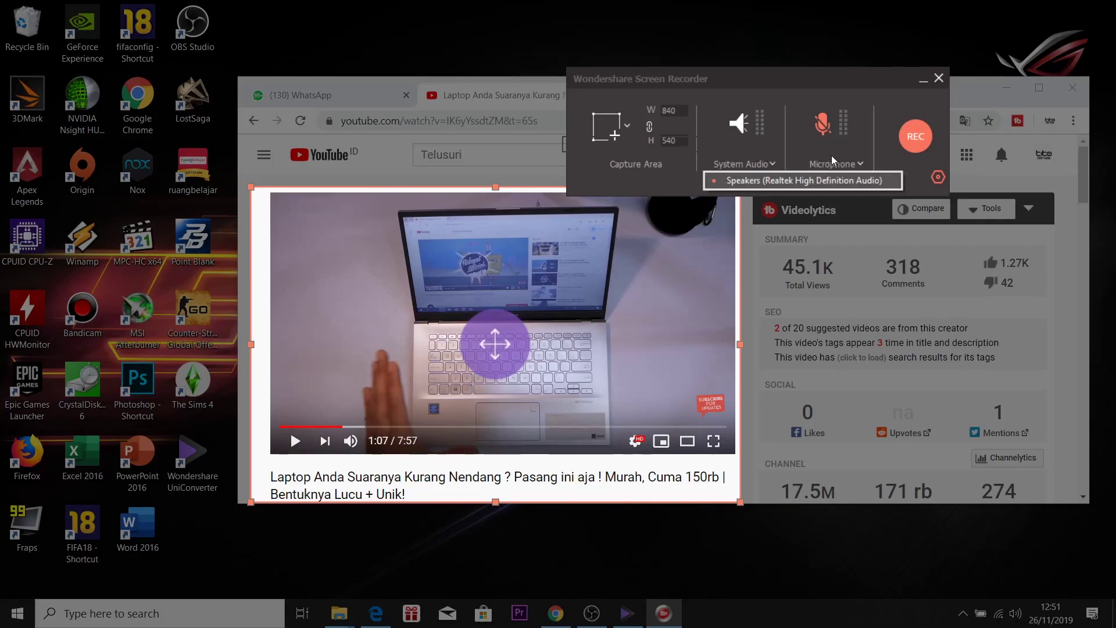
click(850, 165)
click(850, 177)
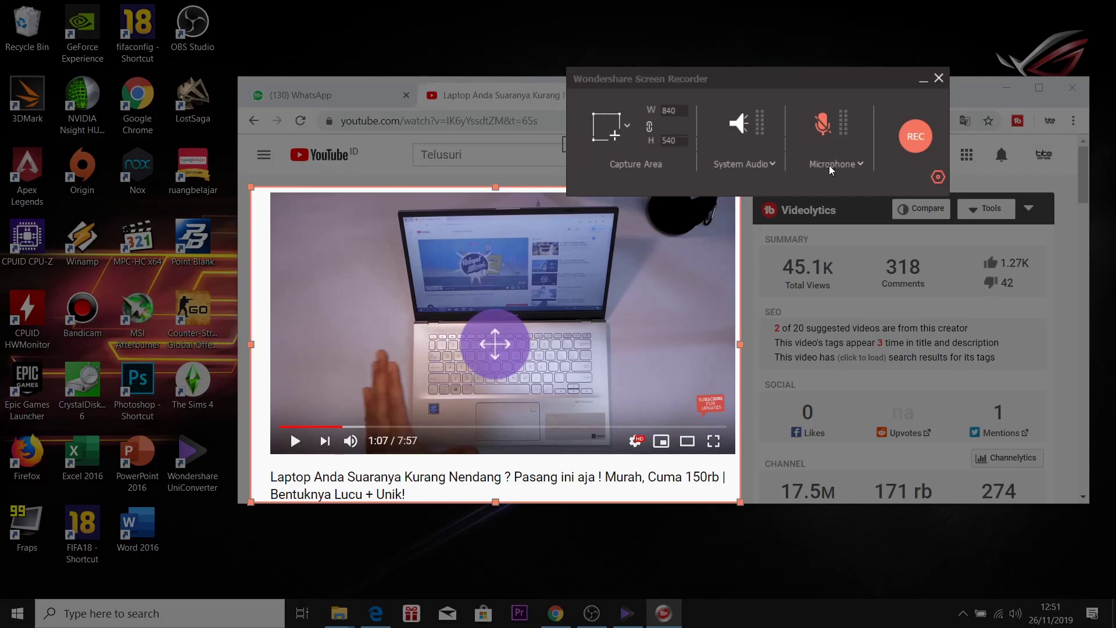
Set the screen recording's frame rate to 60 fps and its quality to High
click(938, 177)
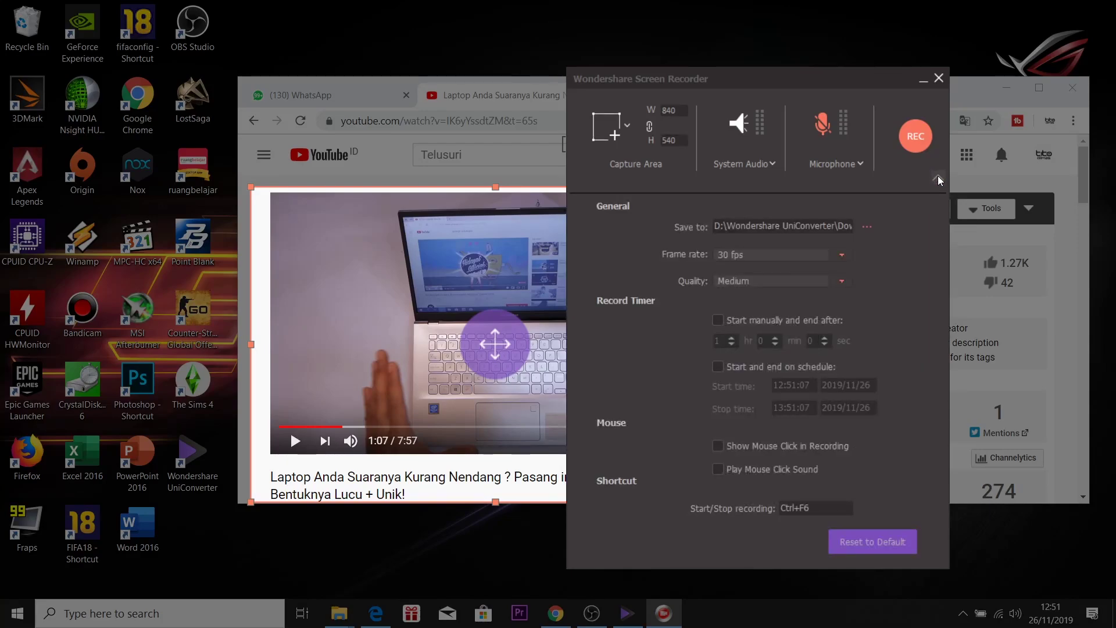
click(761, 256)
click(755, 311)
click(765, 282)
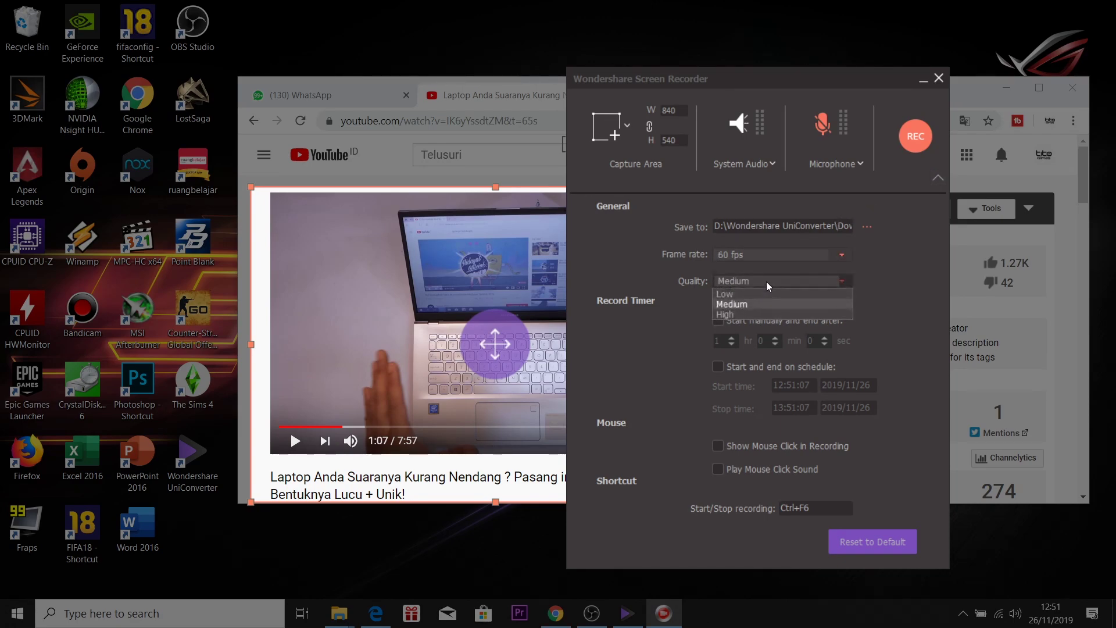
click(745, 314)
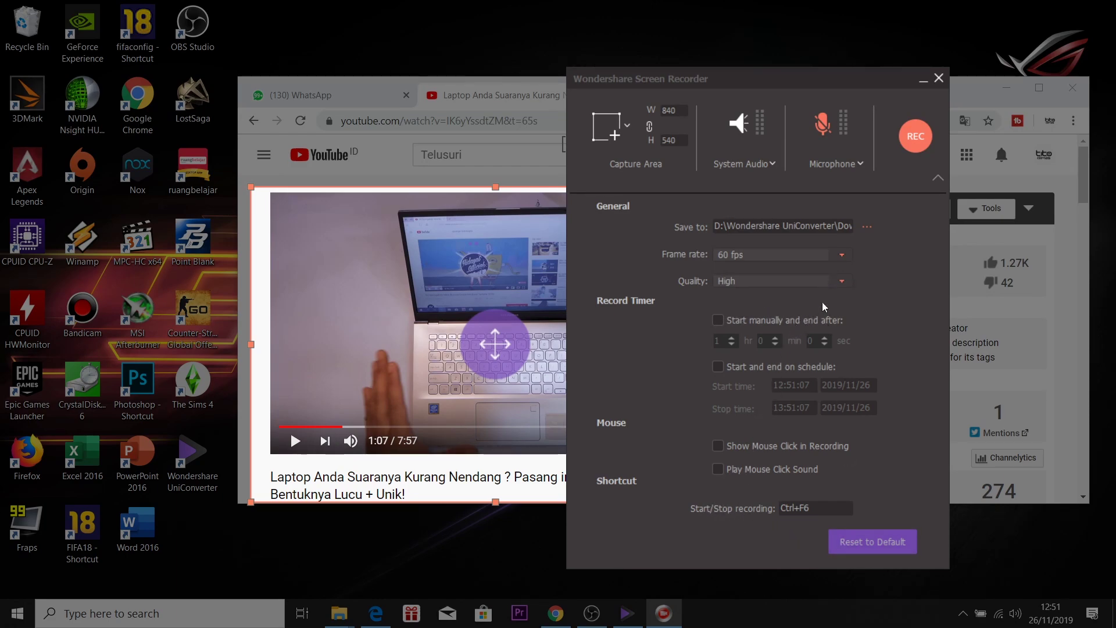
Start the screen recording and play the YouTube laptop video inside the capture area
click(916, 140)
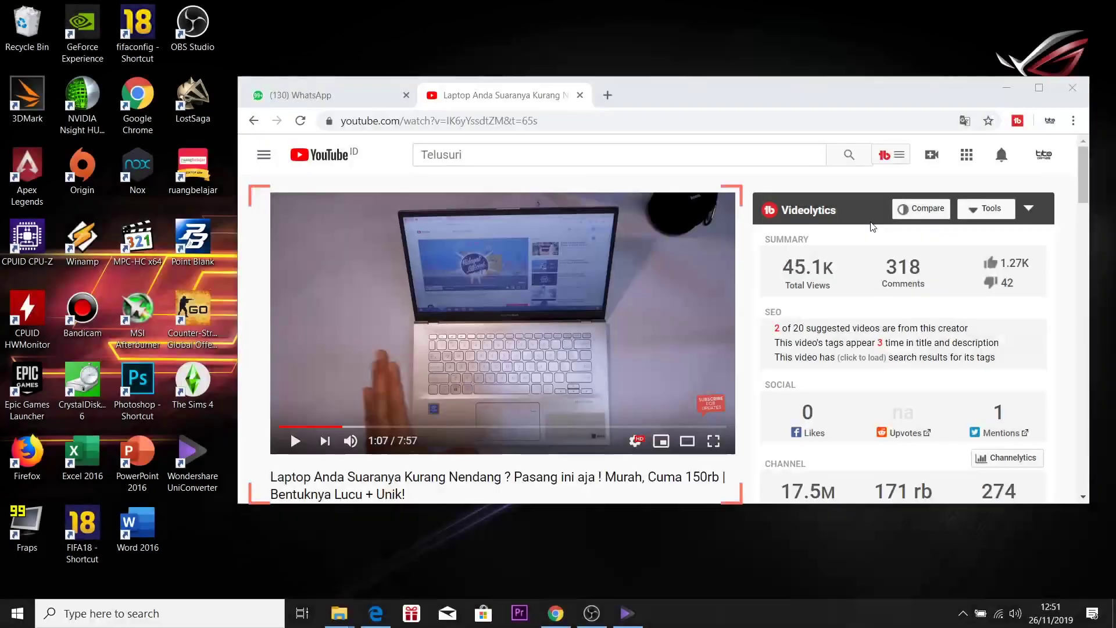
click(463, 301)
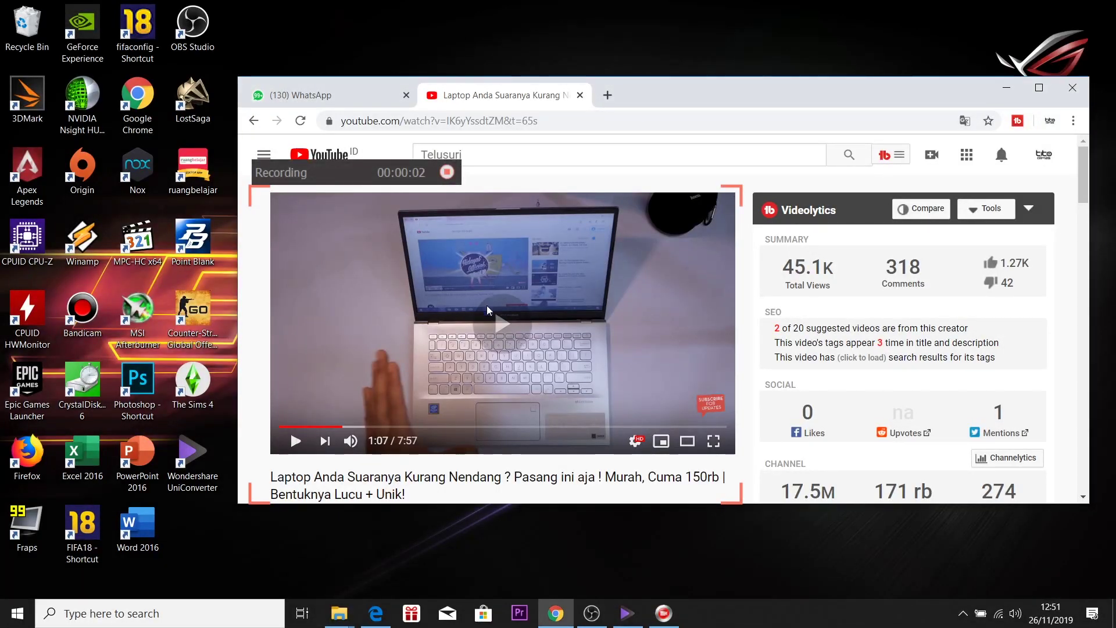